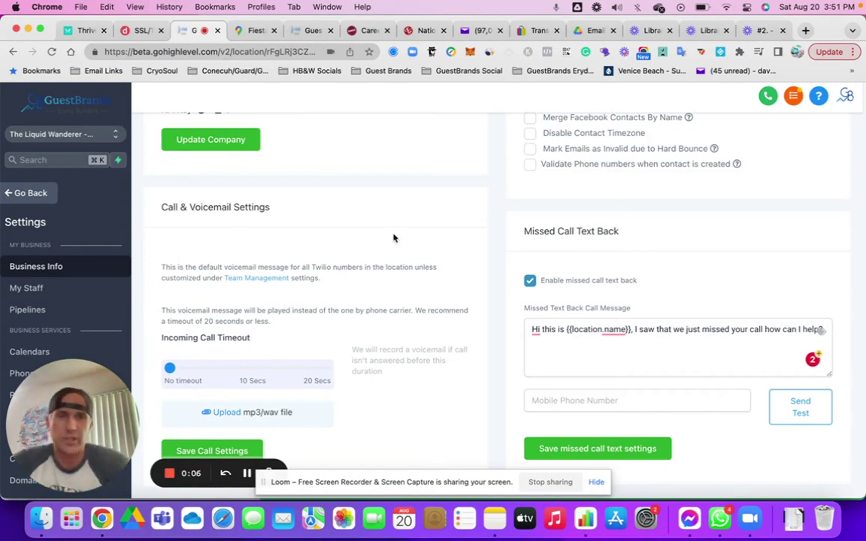
{"action": "left_click", "coordinate": [615, 329]}
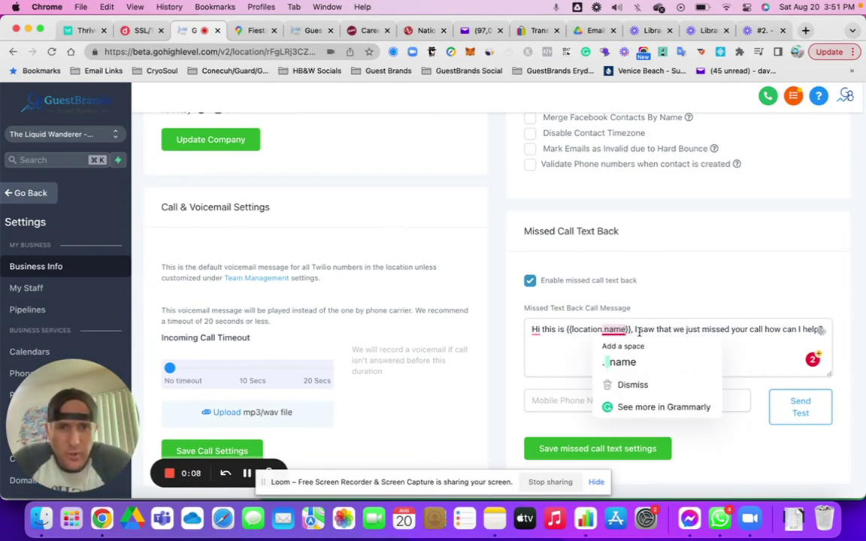
{"action": "left_click", "coordinate": [732, 324]}
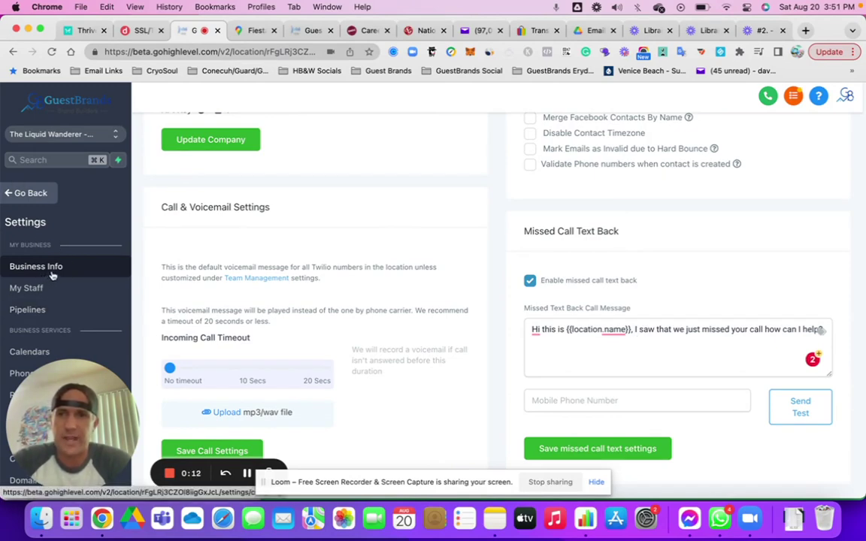
{"action": "left_click", "coordinate": [672, 346]}
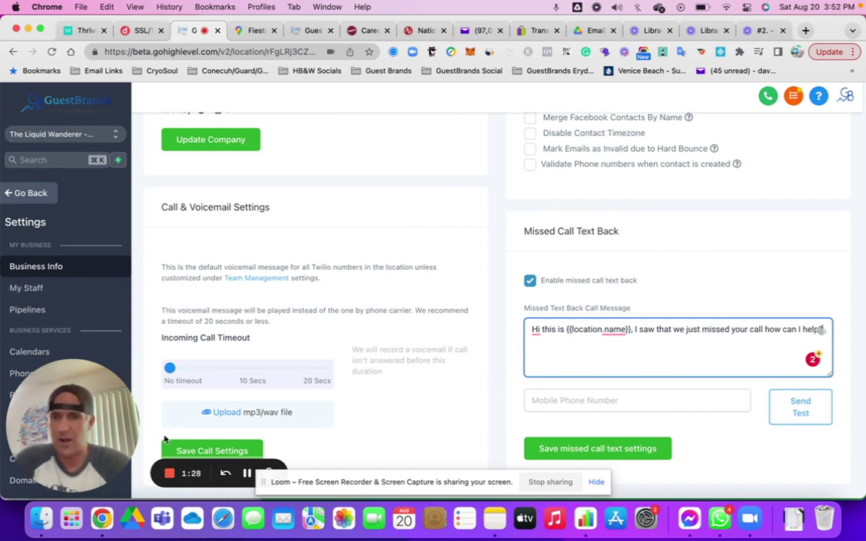
{"action": "left_click", "coordinate": [162, 473]}
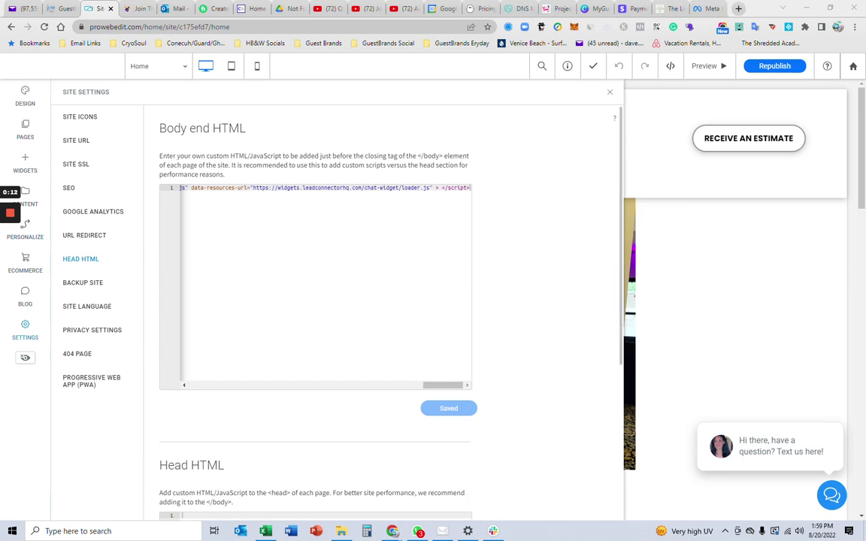
Inspect the widget script in Body end HTML, then close Site Settings to reveal the homepage greeting
{"action": "double_click", "coordinate": [257, 188]}
{"action": "left_click", "coordinate": [257, 188]}
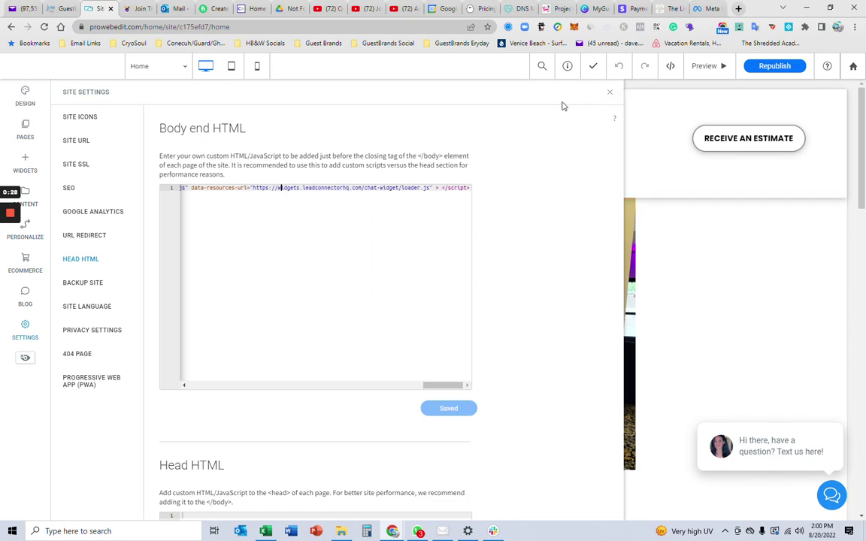
{"action": "left_click", "coordinate": [610, 95]}
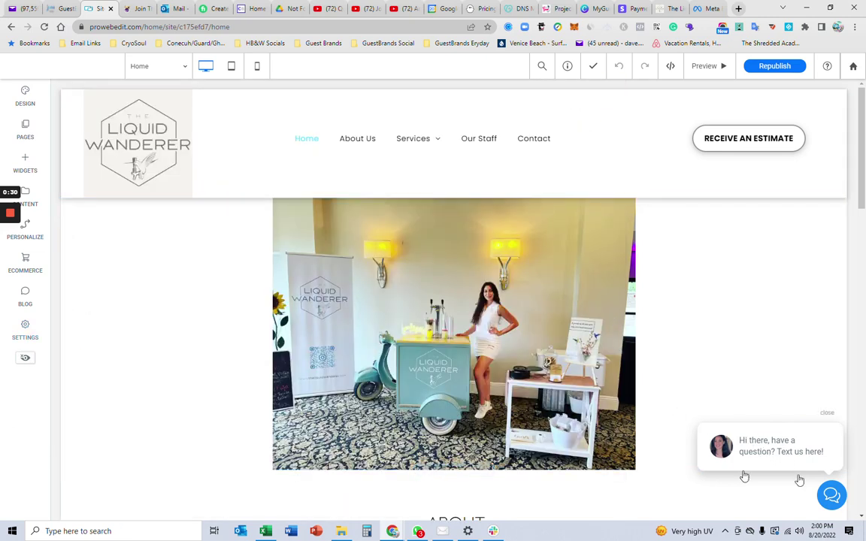
{"action": "mouse_move", "coordinate": [758, 429]}
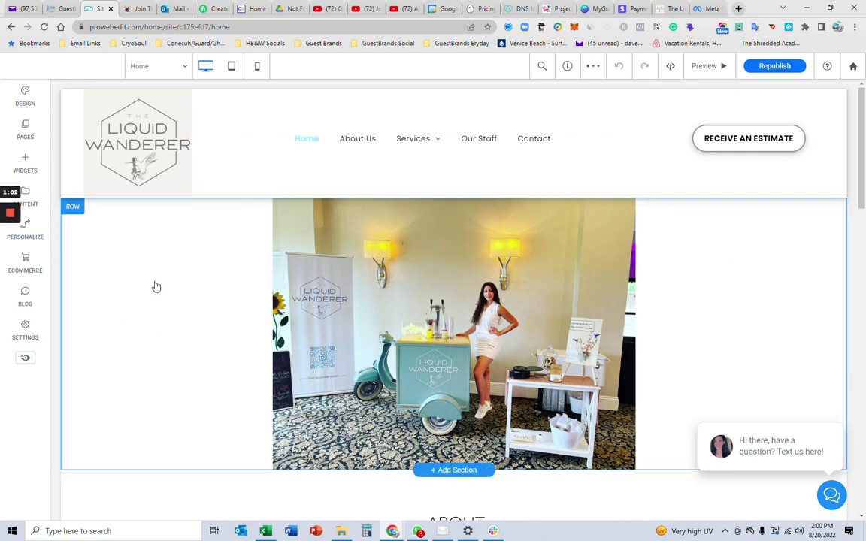
Copy the chat widget embed code and retype the trailing '!' in the chat bubble intro message
{"action": "left_click", "coordinate": [64, 9]}
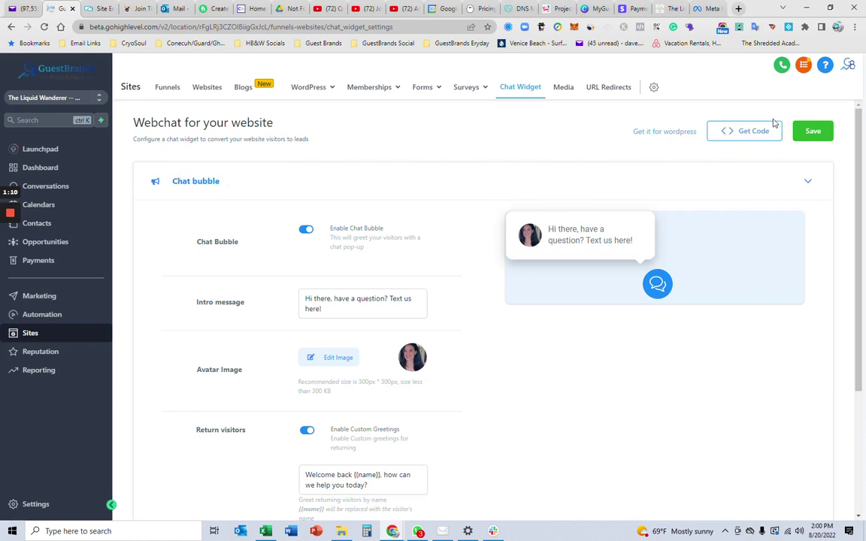
{"action": "left_click", "coordinate": [739, 128]}
{"action": "left_click", "coordinate": [319, 134]}
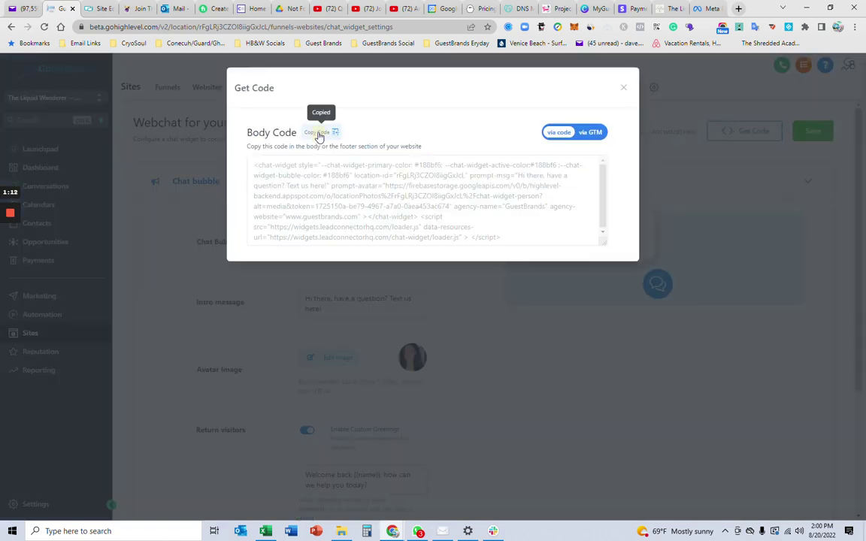
{"action": "left_click", "coordinate": [622, 88]}
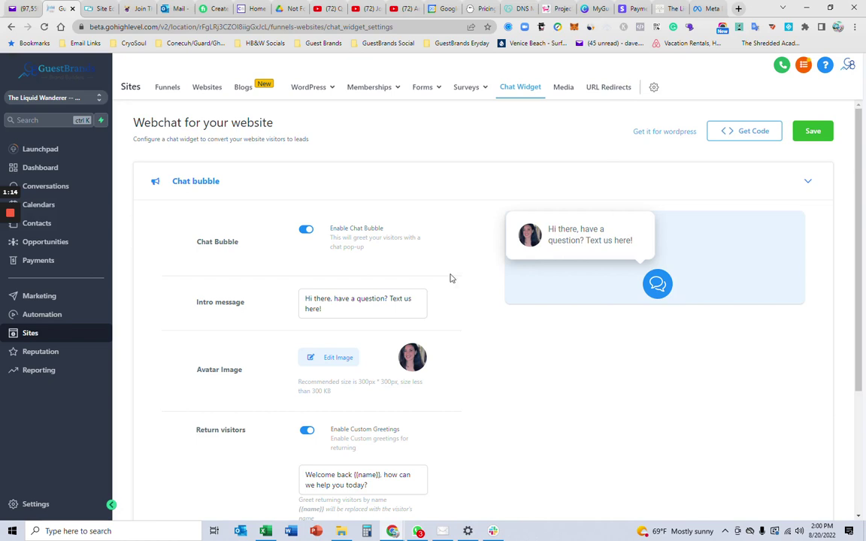
{"action": "left_click", "coordinate": [369, 310]}
{"action": "key", "text": "BackSpace"}
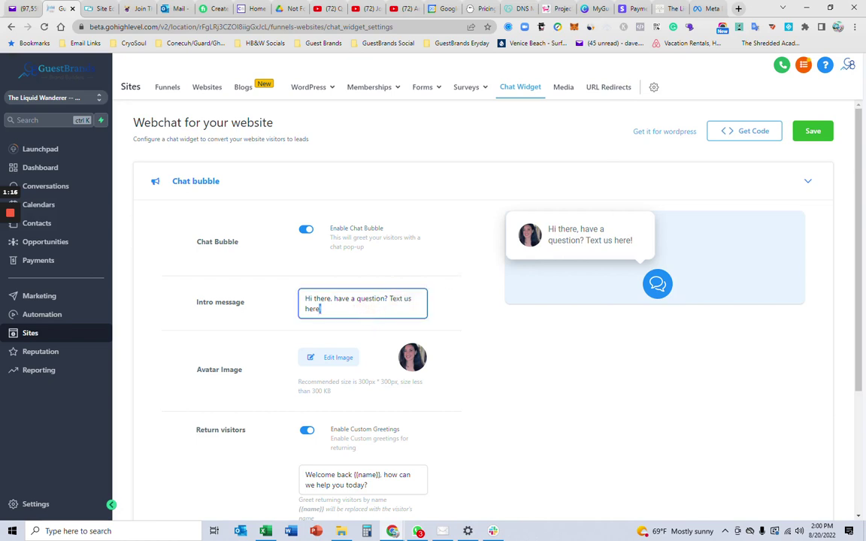
{"action": "type", "text": "!"}
Review the Widget window and Chat bubble settings, expanding each section in turn
{"action": "scroll", "coordinate": [533, 354], "scroll_direction": "down", "scroll_amount": 3}
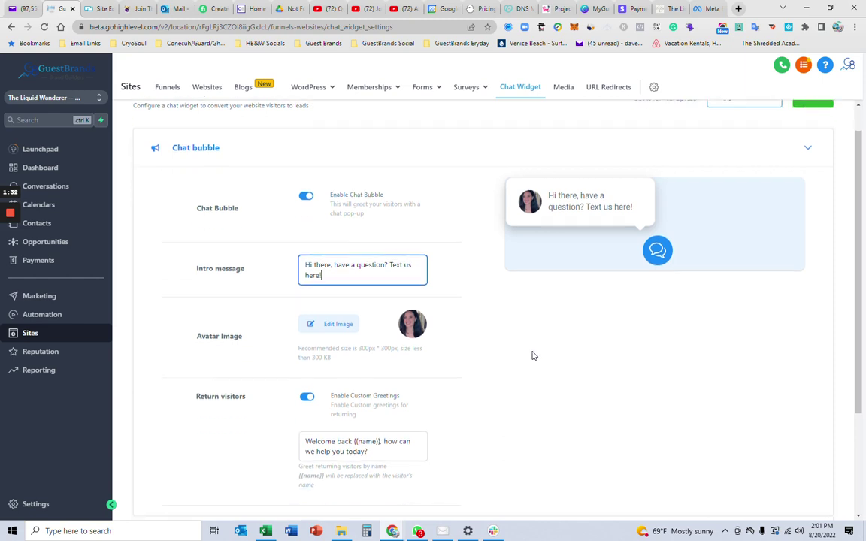
{"action": "left_click", "coordinate": [203, 400]}
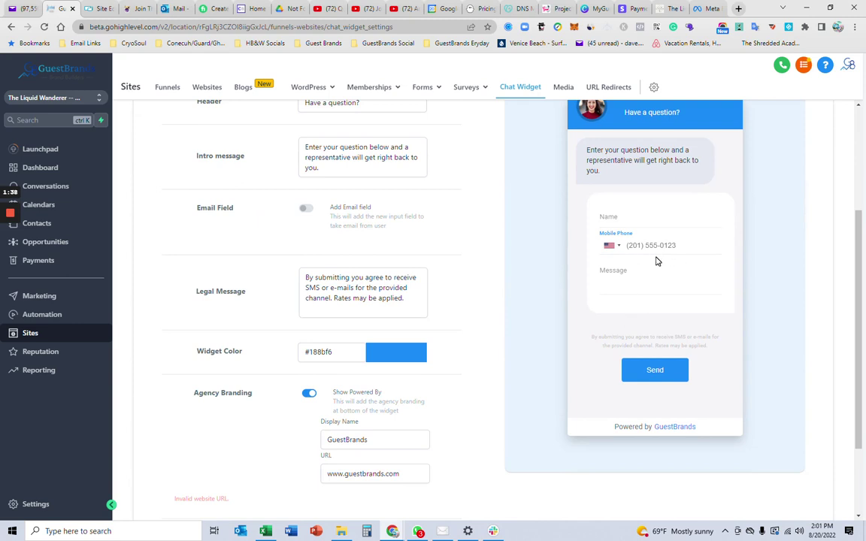
{"action": "scroll", "coordinate": [653, 248], "scroll_direction": "up", "scroll_amount": 3}
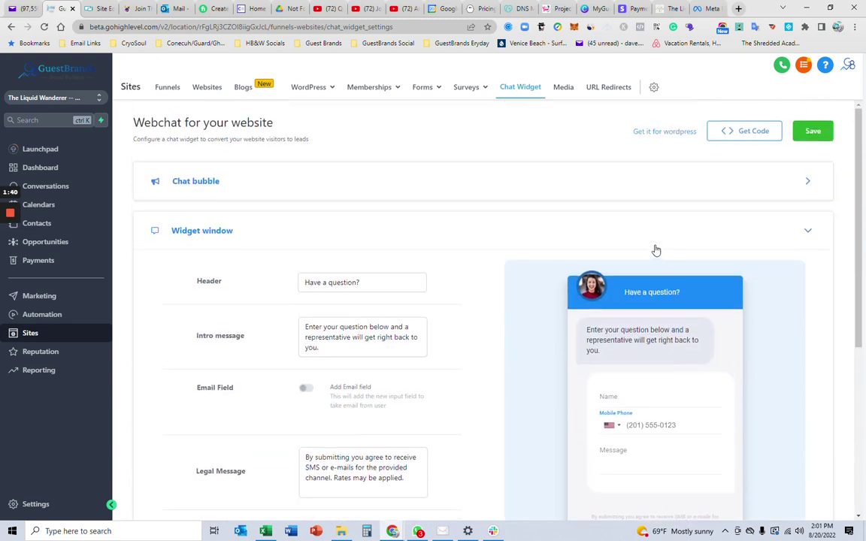
{"action": "left_click", "coordinate": [177, 179]}
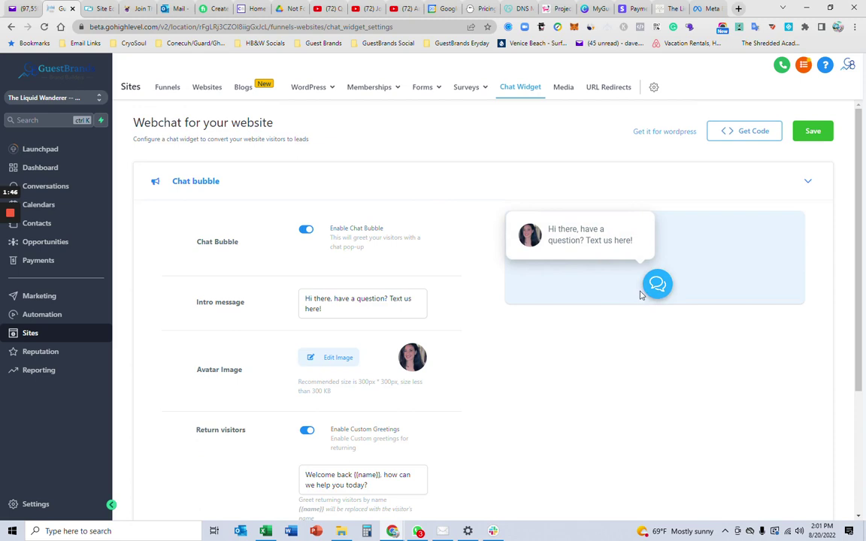
{"action": "scroll", "coordinate": [582, 384], "scroll_direction": "down", "scroll_amount": 1}
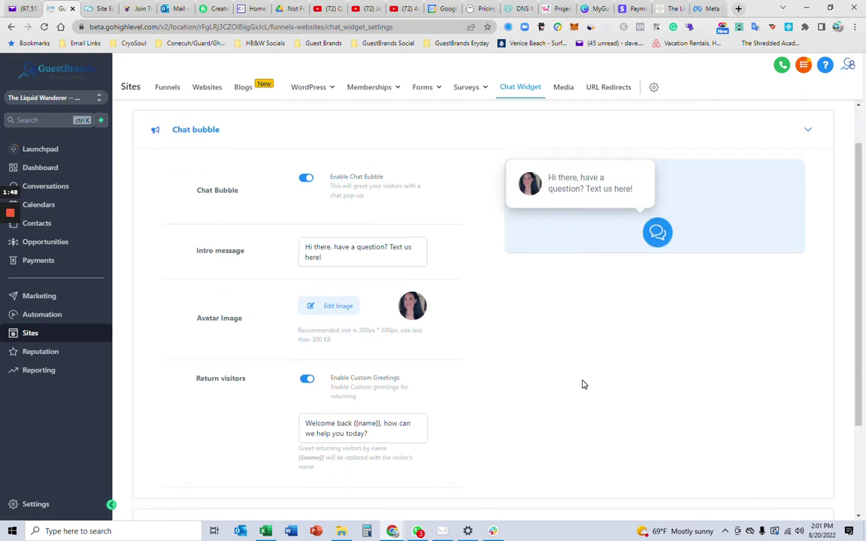
{"action": "scroll", "coordinate": [583, 385], "scroll_direction": "down", "scroll_amount": 3}
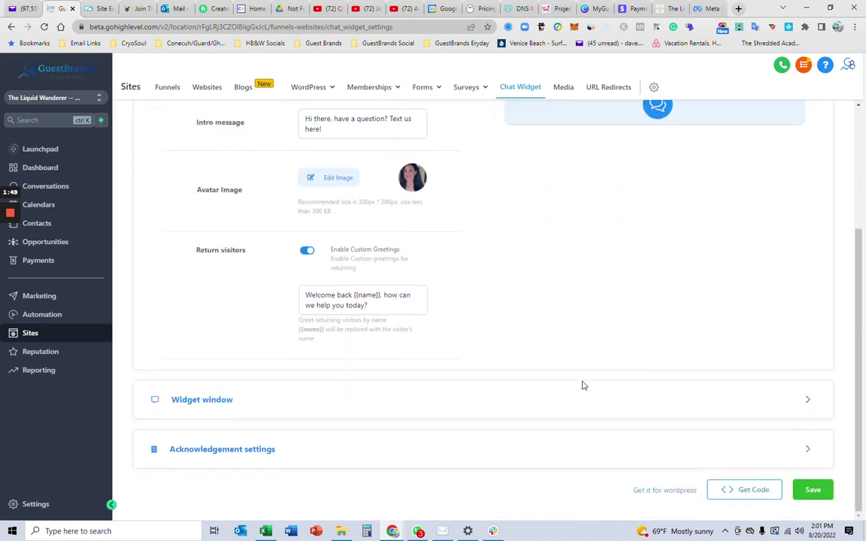
{"action": "left_click", "coordinate": [197, 400]}
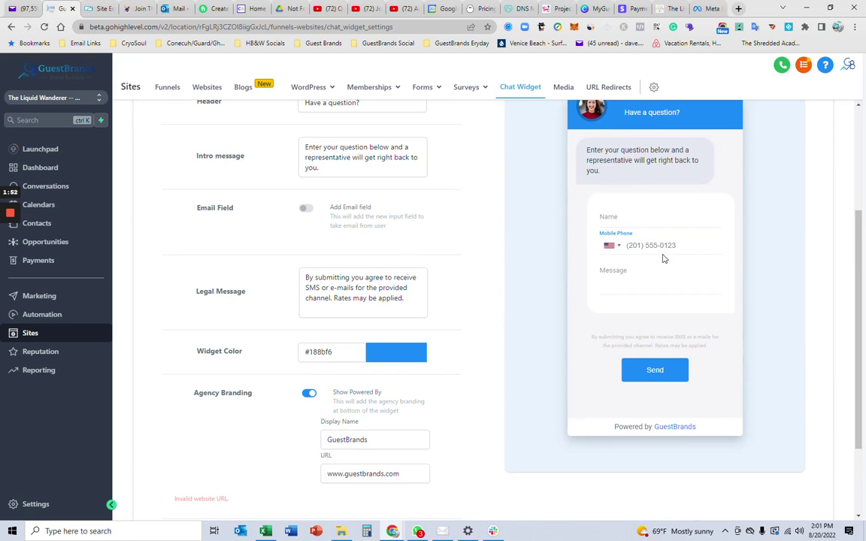
{"action": "scroll", "coordinate": [579, 342], "scroll_direction": "up", "scroll_amount": 4}
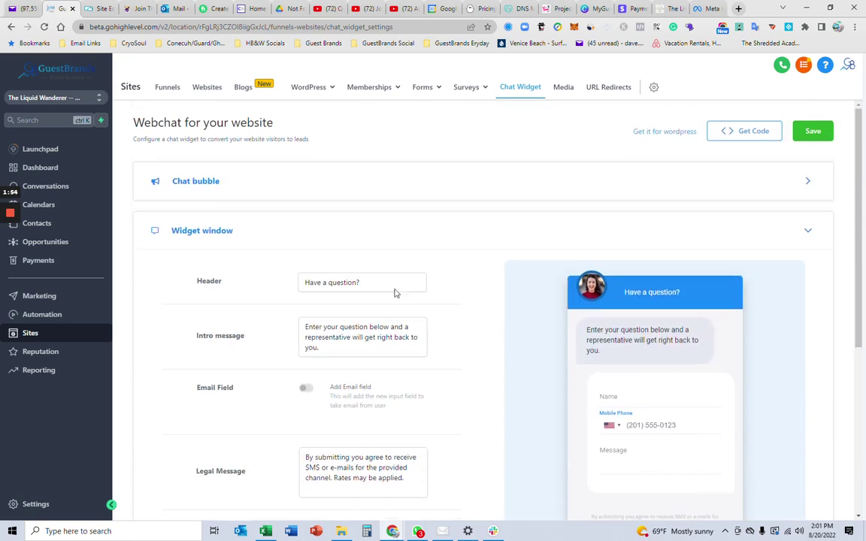
{"action": "left_click", "coordinate": [208, 190]}
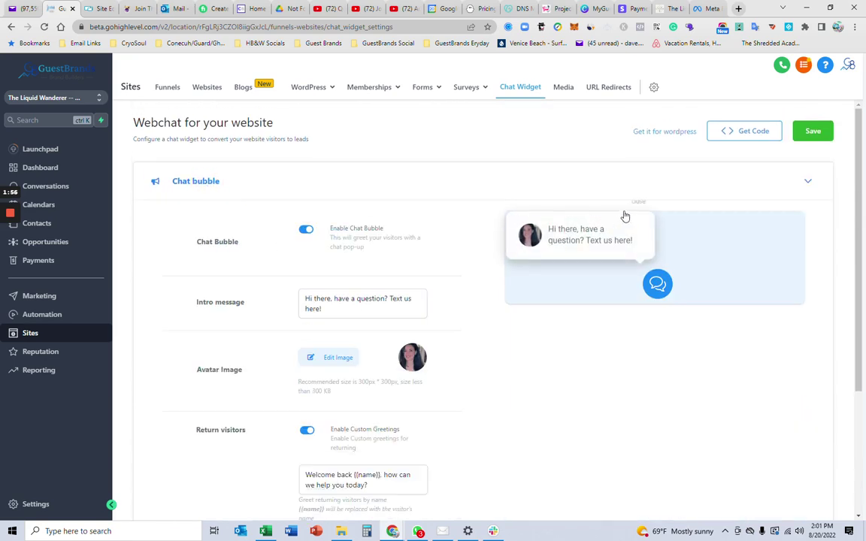
{"action": "scroll", "coordinate": [626, 376], "scroll_direction": "down", "scroll_amount": 4}
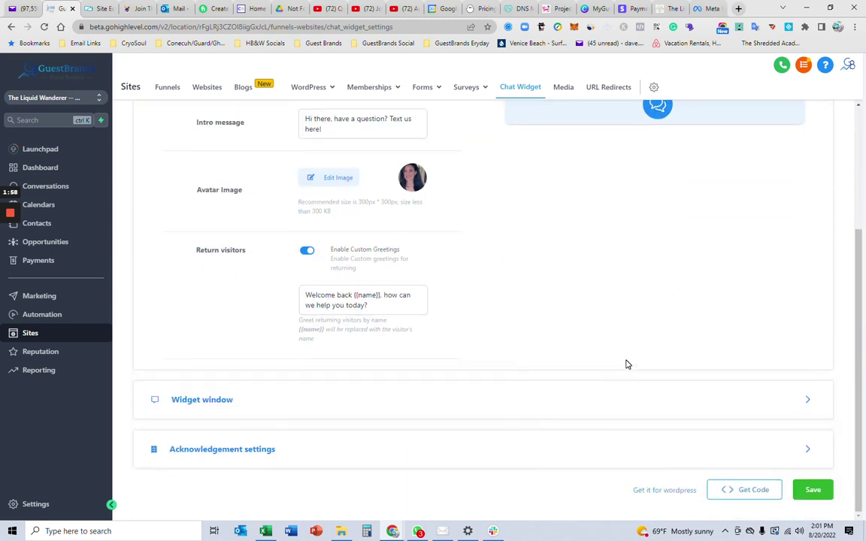
{"action": "scroll", "coordinate": [628, 365], "scroll_direction": "up", "scroll_amount": 4}
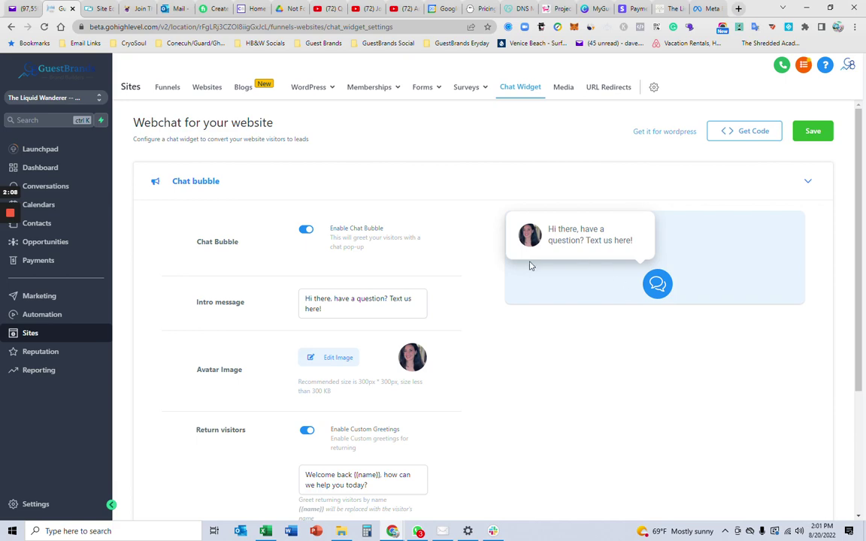
Copy the chat widget embed code and open the site's custom HTML code settings in Site Editor
{"action": "left_click", "coordinate": [754, 133]}
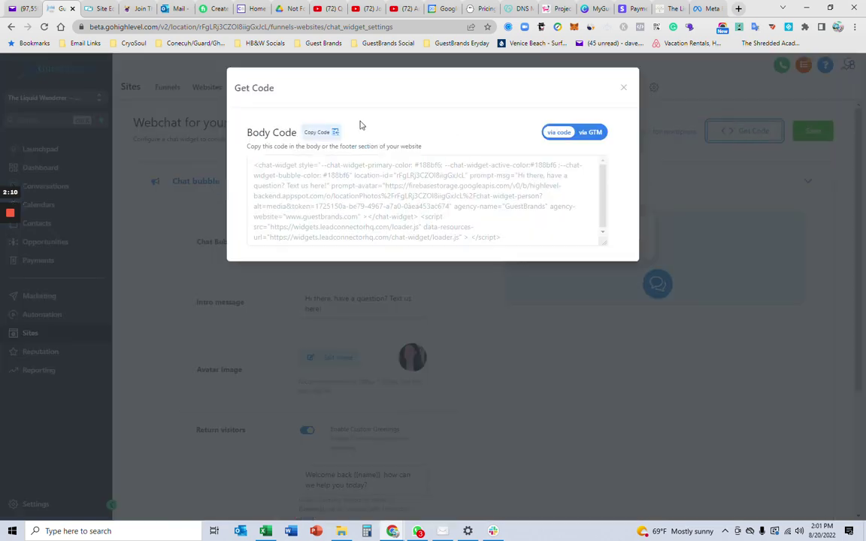
{"action": "left_click", "coordinate": [317, 132]}
{"action": "left_click", "coordinate": [92, 7]}
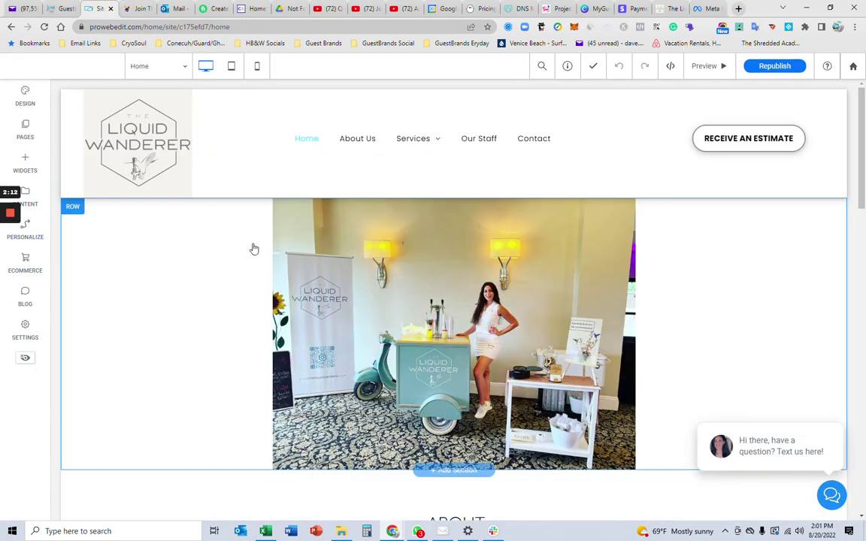
{"action": "left_click", "coordinate": [26, 330]}
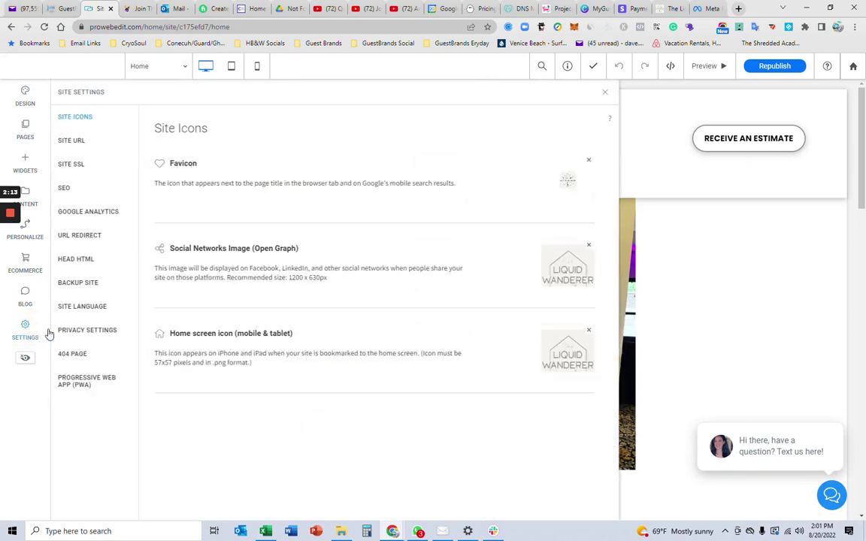
{"action": "left_click", "coordinate": [89, 261]}
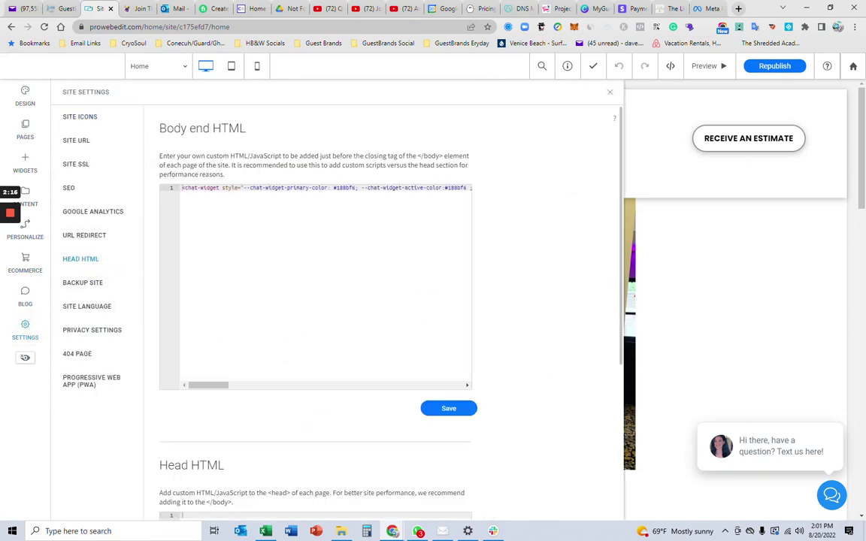
Delete the chat widget script from Body end HTML, save, and republish the site
{"action": "left_click", "coordinate": [202, 187]}
{"action": "key", "text": "ctrl+a"}
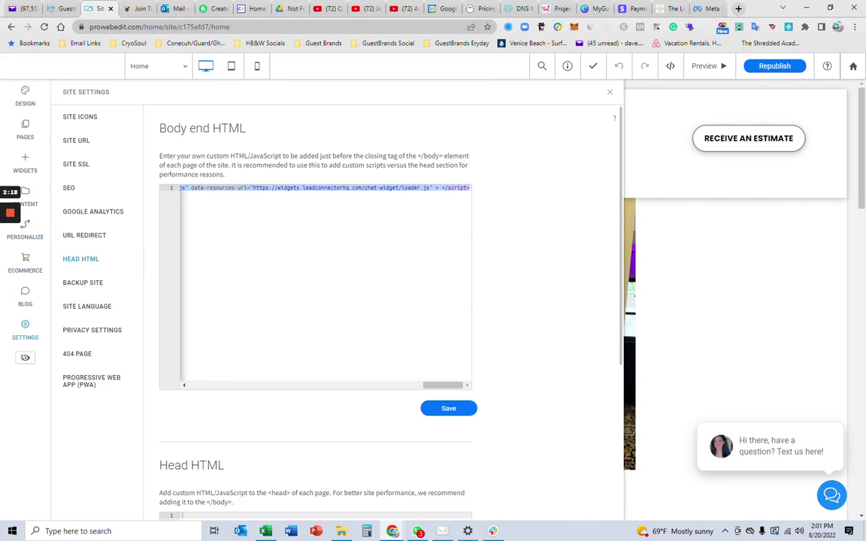
{"action": "key", "text": "BackSpace"}
{"action": "left_click", "coordinate": [220, 203]}
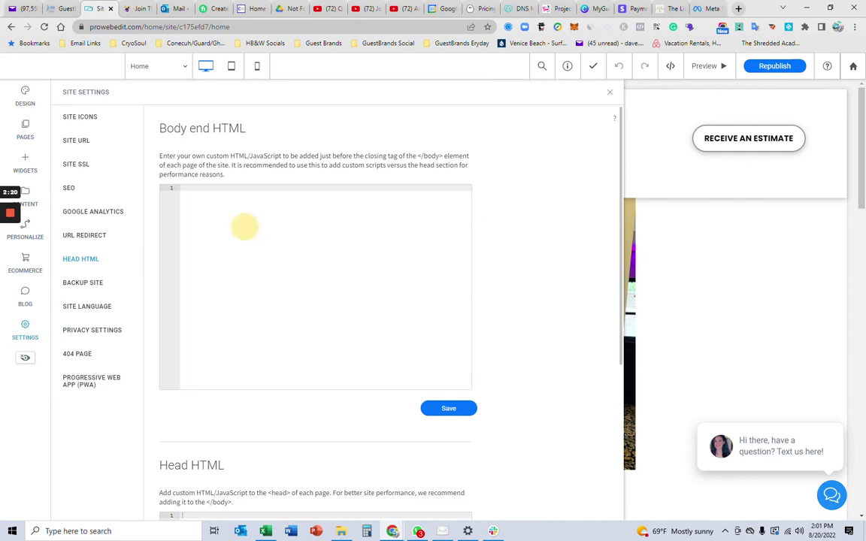
{"action": "left_click", "coordinate": [448, 410]}
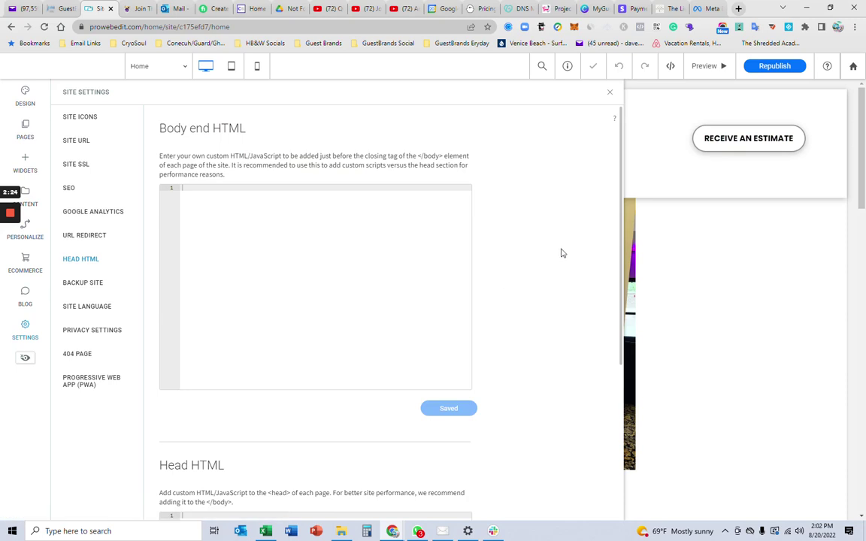
{"action": "left_click", "coordinate": [774, 67]}
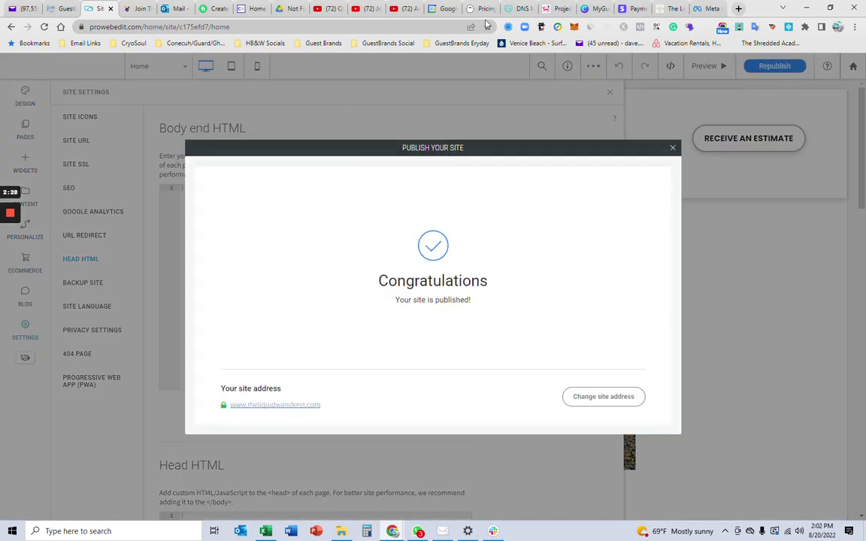
{"action": "left_click", "coordinate": [672, 8]}
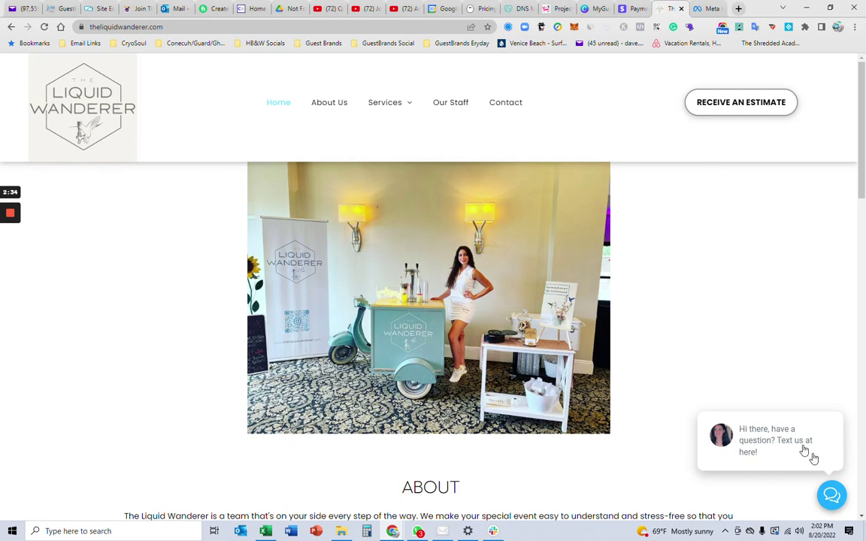
Reload theliquidwanderer.com and scroll down to the footer and back up
{"action": "left_click", "coordinate": [300, 26]}
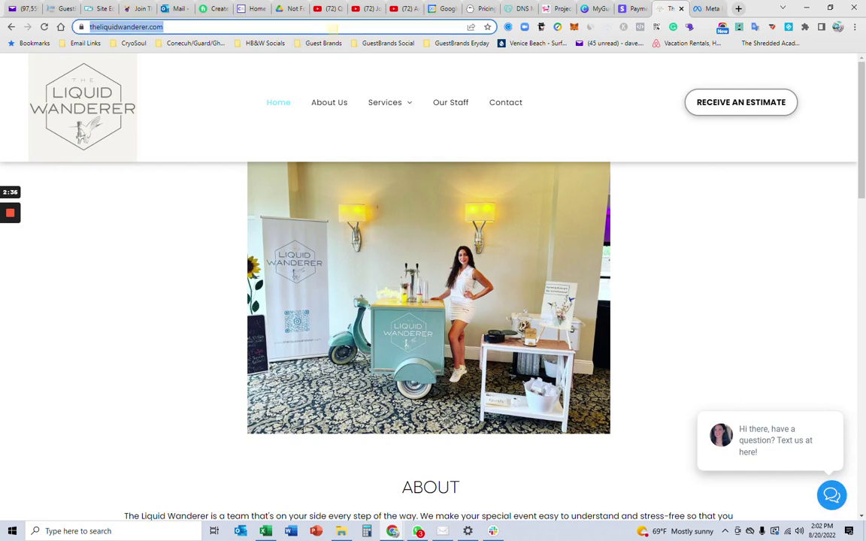
{"action": "key", "text": "Return"}
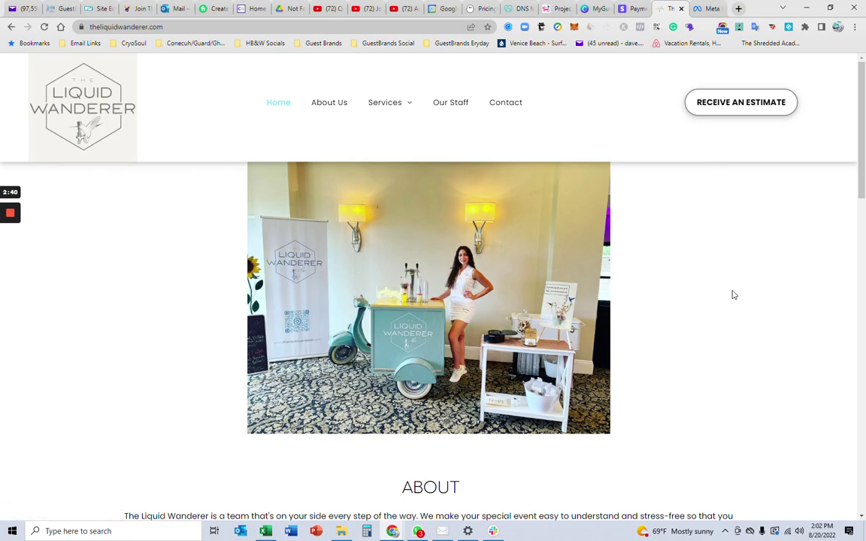
{"action": "left_click_drag", "start_coordinate": [863, 135], "coordinate": [832, 466]}
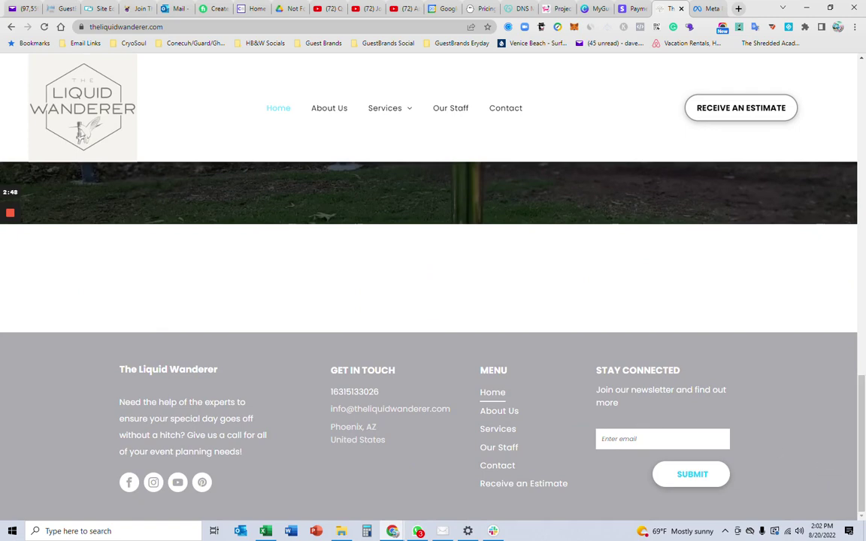
{"action": "left_click_drag", "start_coordinate": [863, 434], "coordinate": [33, 94]}
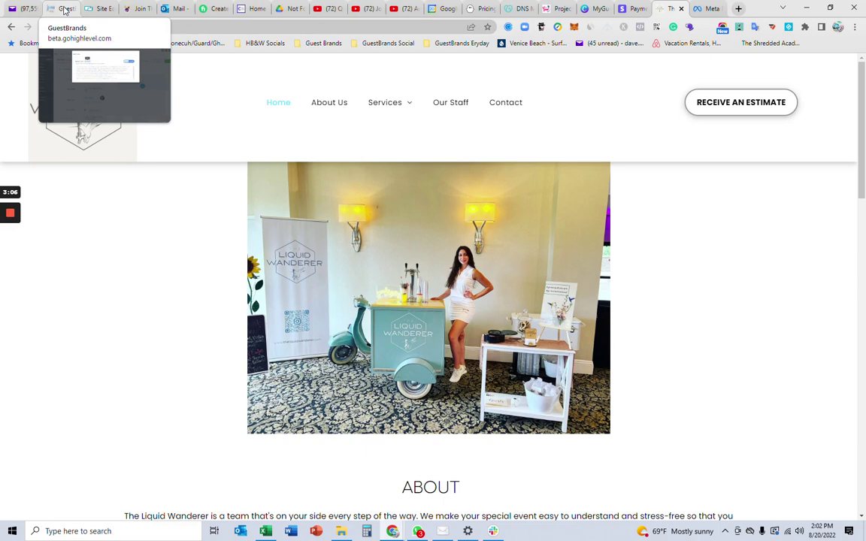
Close the chat widget Get Code window in GoHighLevel and open the empty Conversations inbox
{"action": "left_click", "coordinate": [102, 8]}
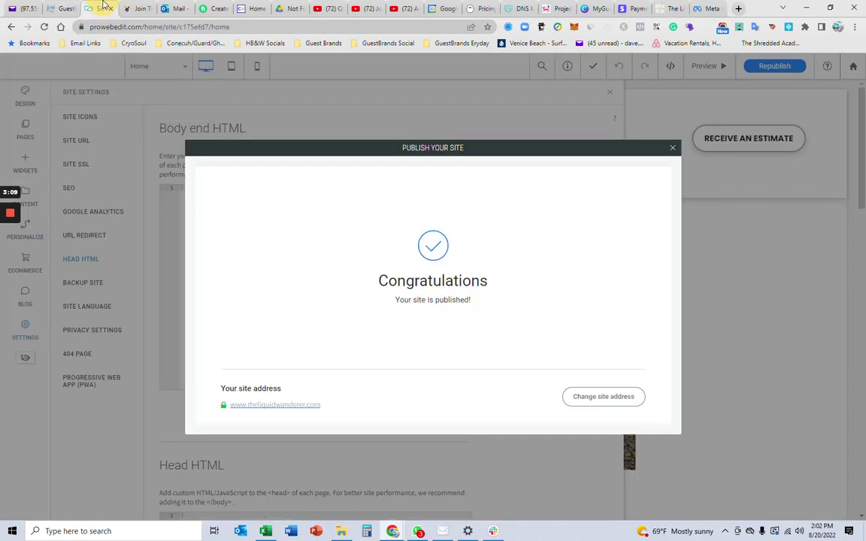
{"action": "left_click", "coordinate": [64, 8]}
{"action": "left_click", "coordinate": [623, 89]}
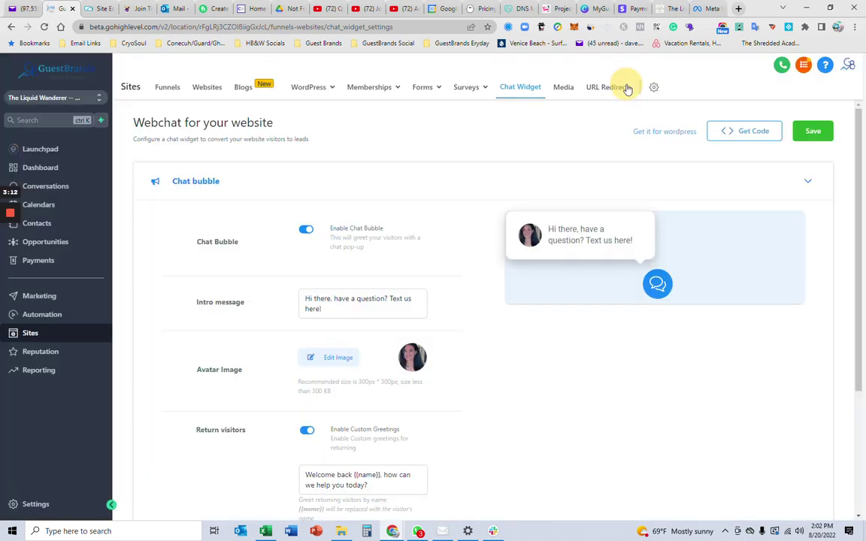
{"action": "left_click", "coordinate": [61, 186]}
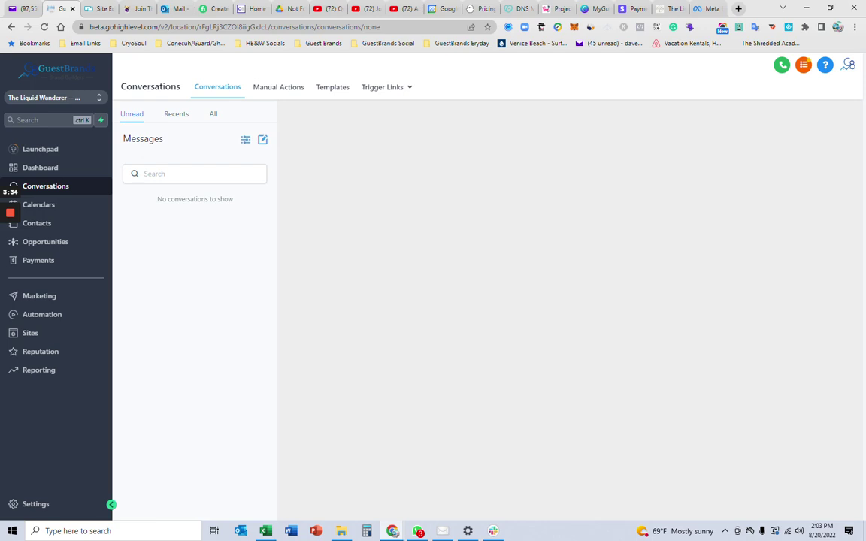
Open Launchpad to see the setup checklist verifying the webchat widget connection
{"action": "left_click", "coordinate": [56, 154]}
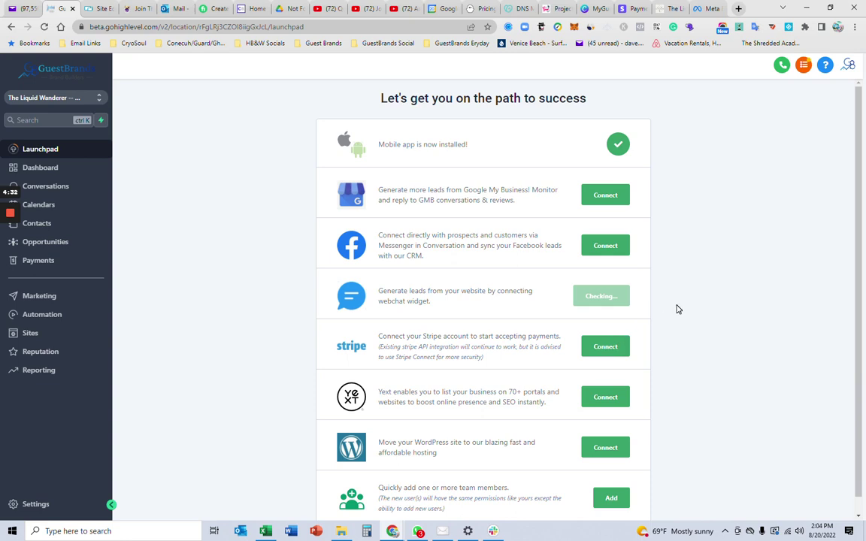
{"action": "scroll", "coordinate": [676, 306], "scroll_direction": "down", "scroll_amount": 1}
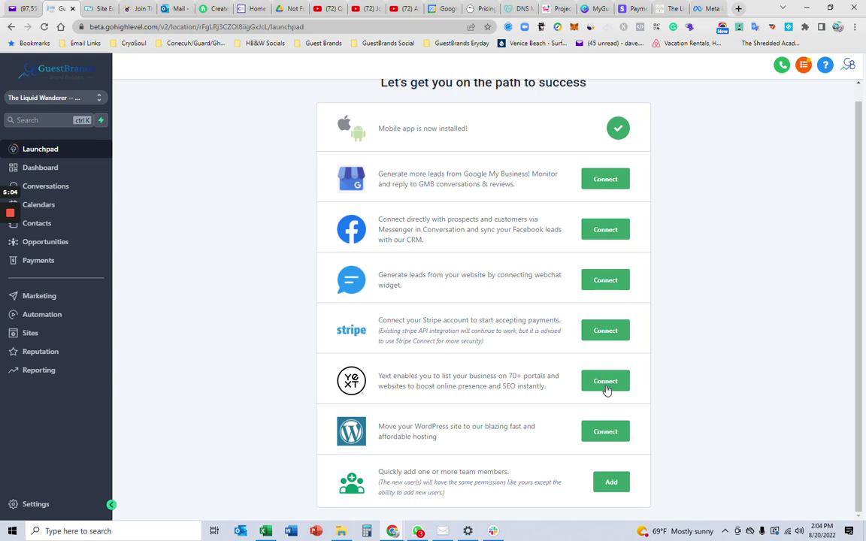
{"action": "left_click", "coordinate": [607, 381]}
{"action": "scroll", "coordinate": [661, 407], "scroll_direction": "up", "scroll_amount": 1}
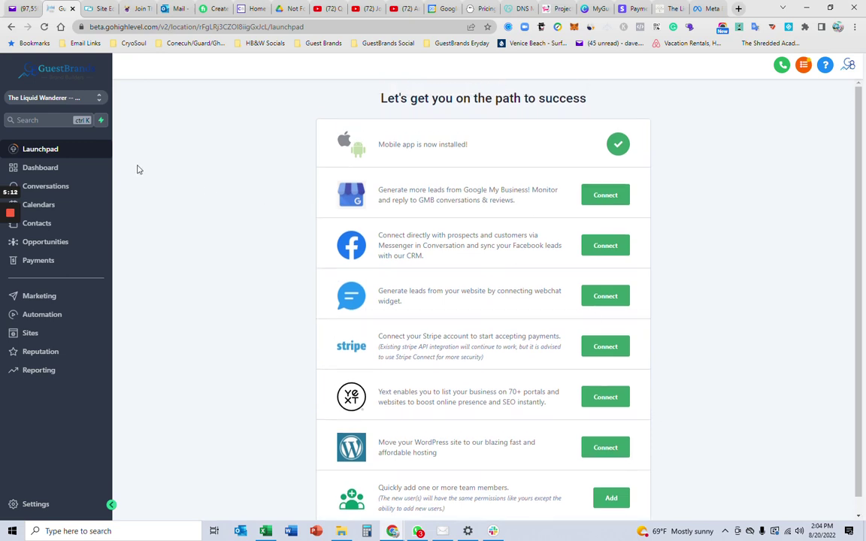
Go from the Dashboard to Conversations and switch the inbox to the All tab
{"action": "left_click", "coordinate": [42, 168]}
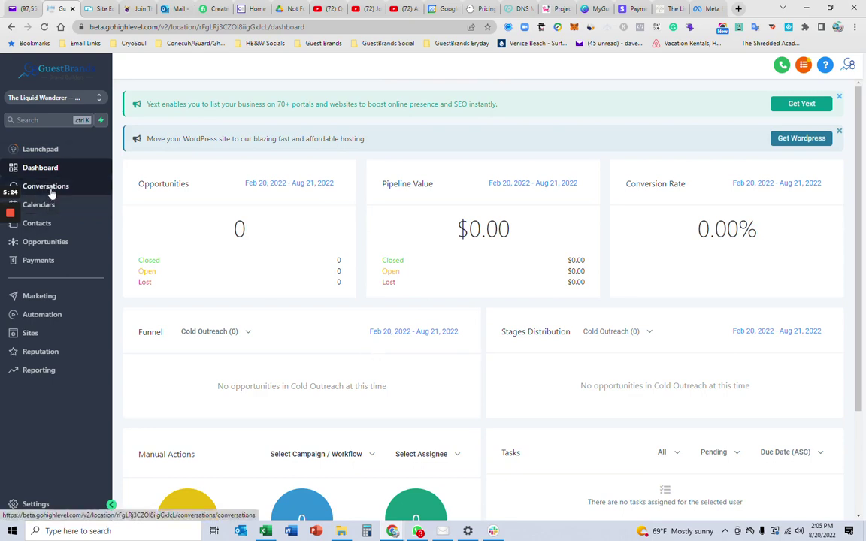
{"action": "left_click", "coordinate": [52, 193]}
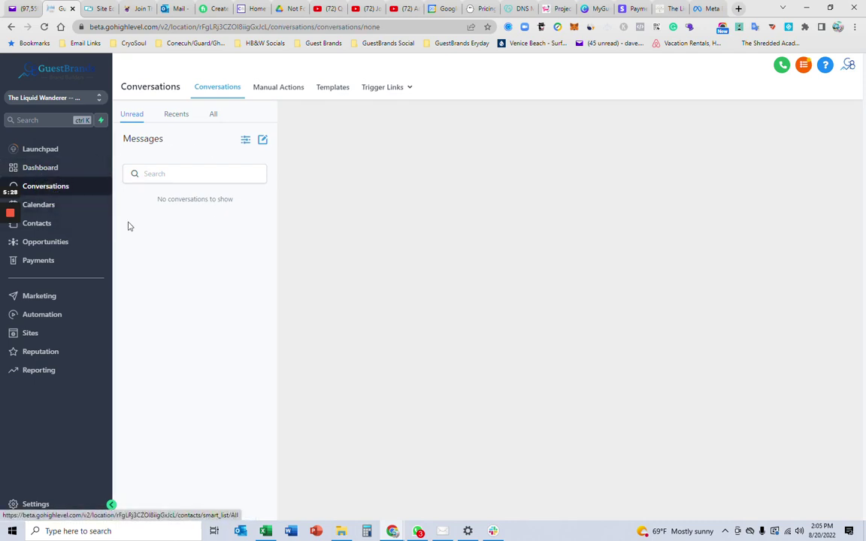
{"action": "left_click", "coordinate": [217, 114]}
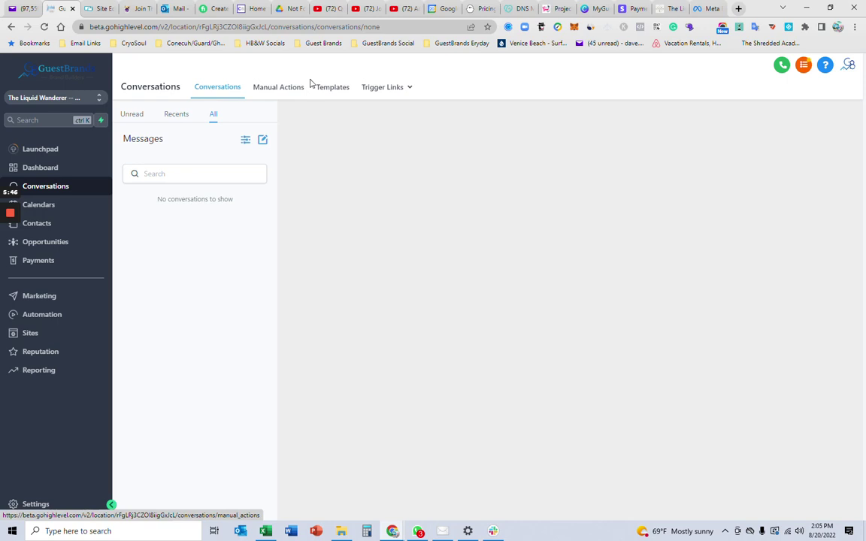
{"action": "left_click", "coordinate": [332, 88]}
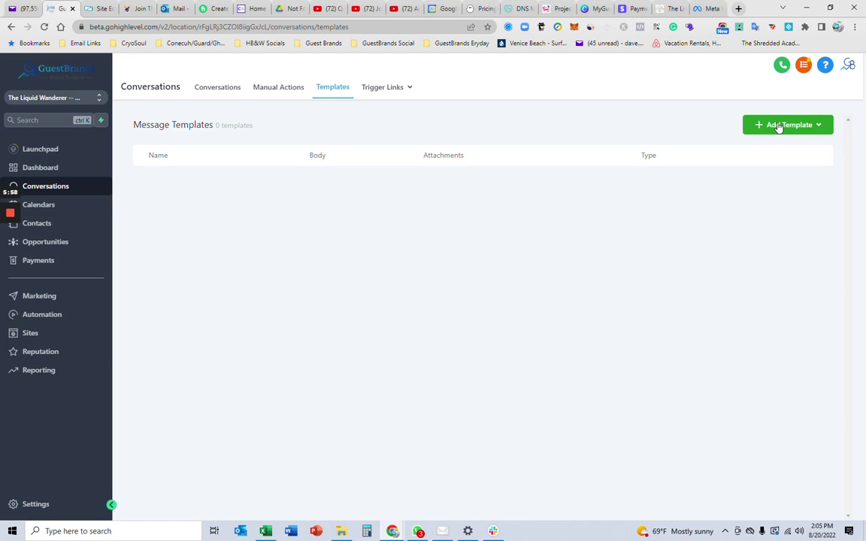
{"action": "left_click", "coordinate": [299, 89]}
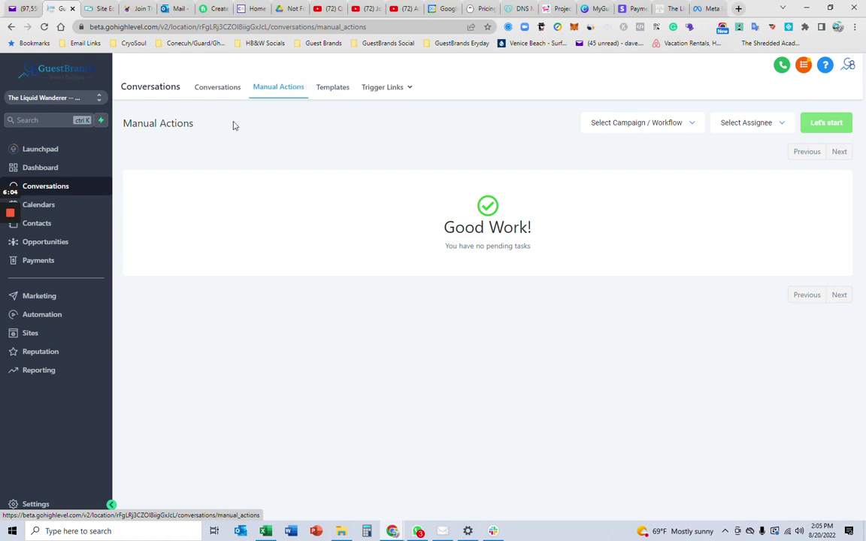
{"action": "left_click", "coordinate": [226, 91]}
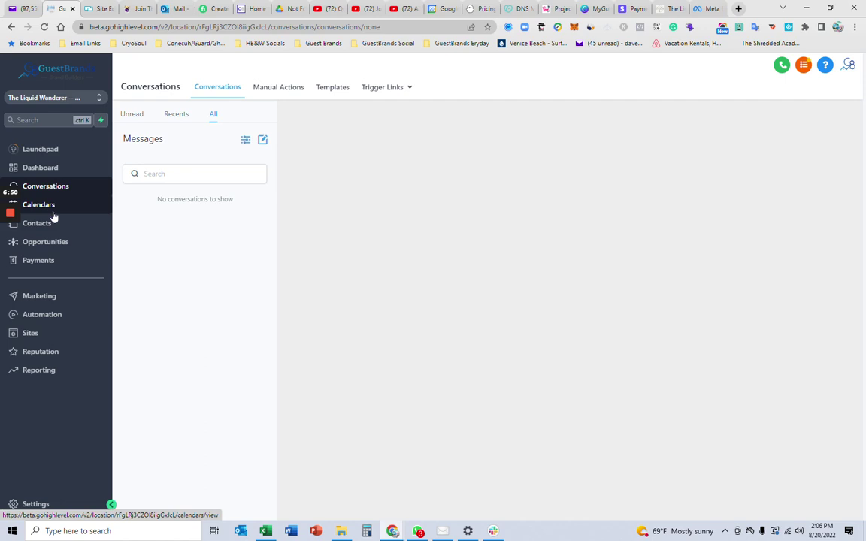
Open the Calendars page, which shows no calendar exists yet
{"action": "left_click", "coordinate": [52, 215]}
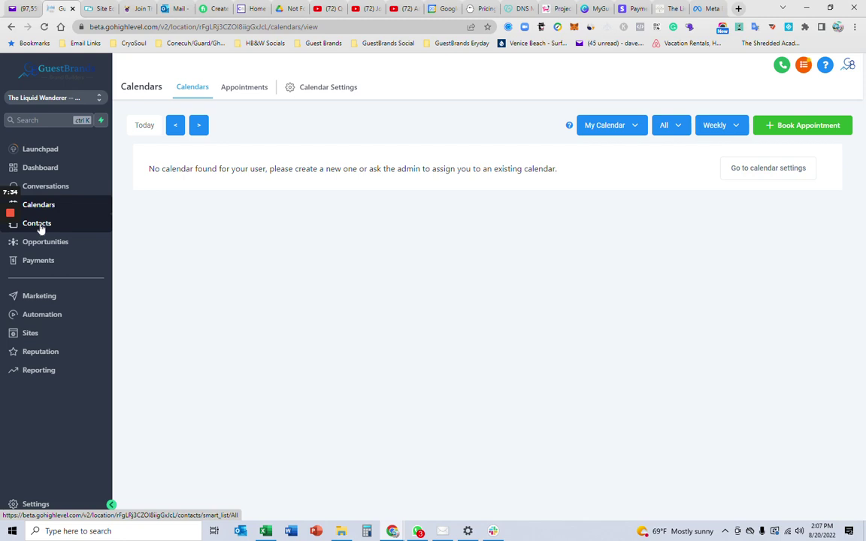
Glance at Contacts, then open Opportunities to view the Cold Outreach pipeline stages
{"action": "left_click", "coordinate": [39, 224]}
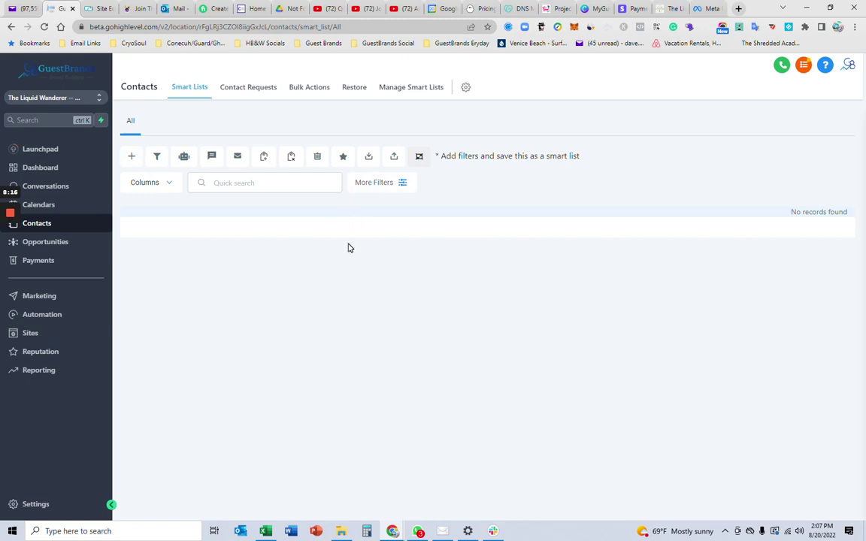
{"action": "left_click", "coordinate": [65, 245]}
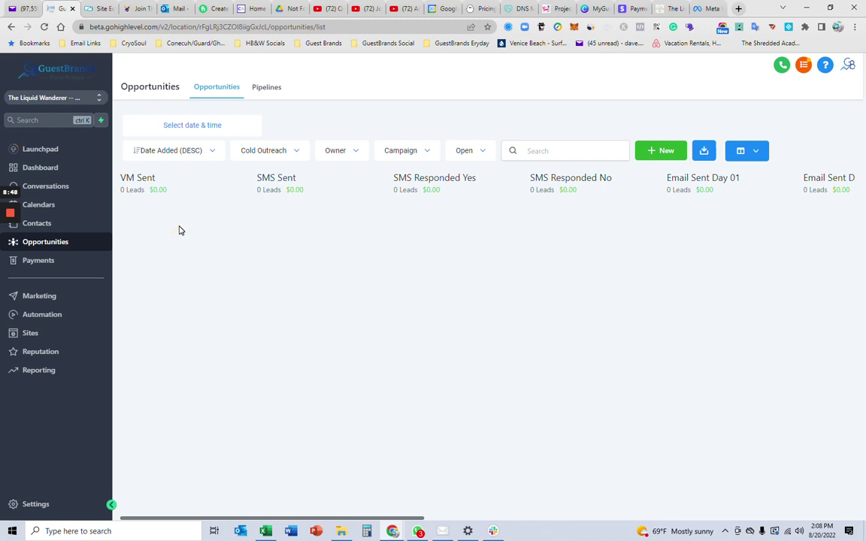
{"action": "left_click_drag", "start_coordinate": [179, 230], "coordinate": [826, 269]}
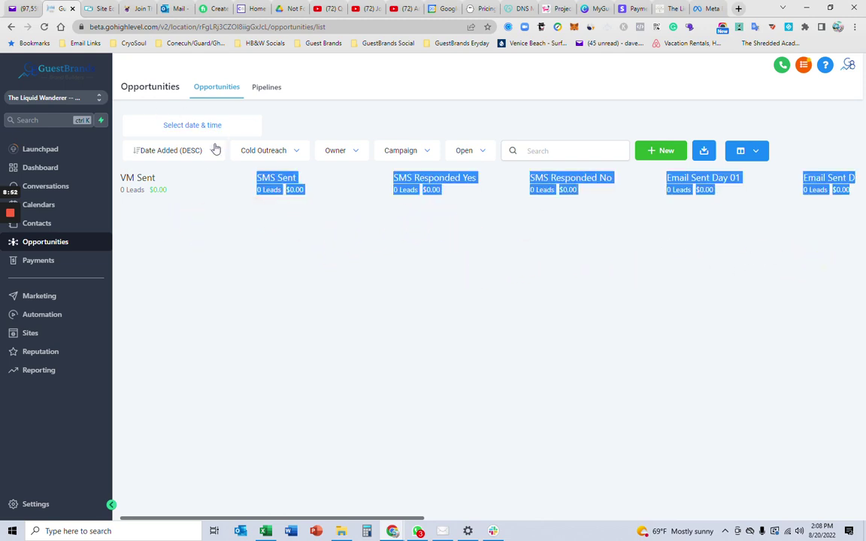
{"action": "left_click", "coordinate": [758, 154]}
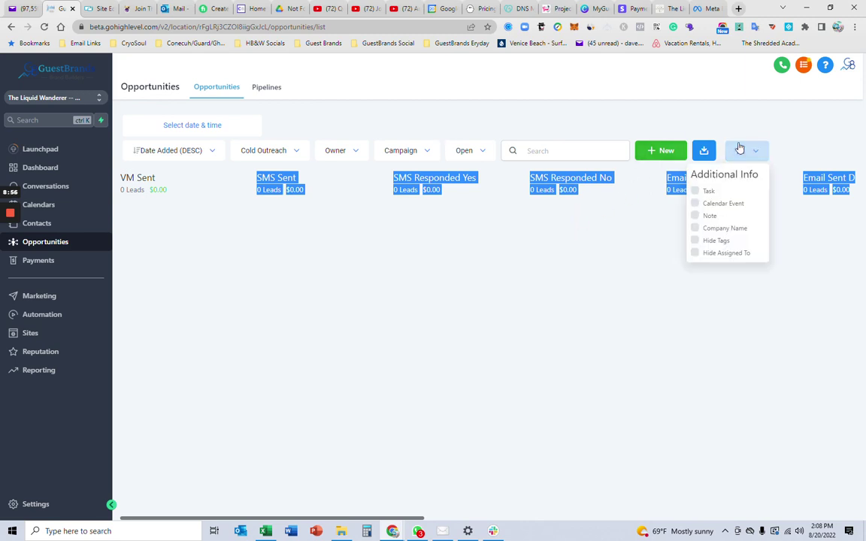
{"action": "left_click", "coordinate": [275, 89]}
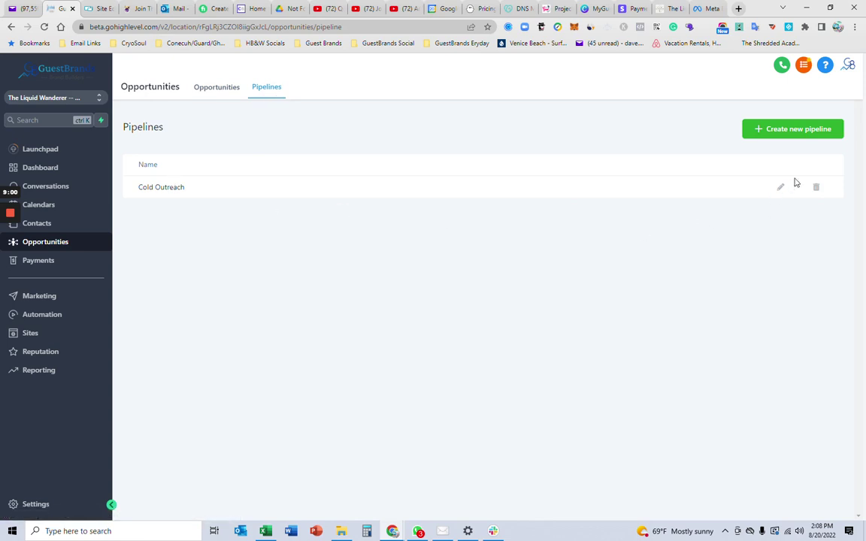
{"action": "left_click", "coordinate": [161, 187]}
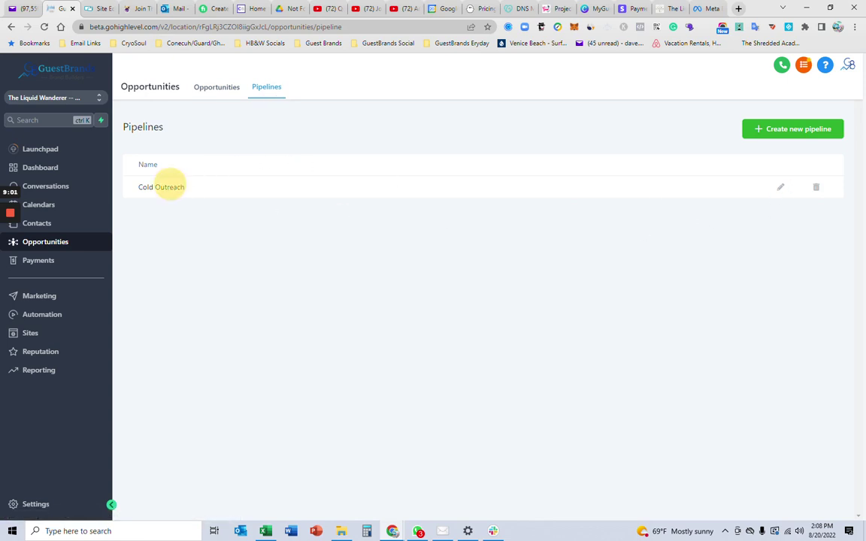
{"action": "left_click", "coordinate": [217, 86]}
{"action": "left_click", "coordinate": [418, 154]}
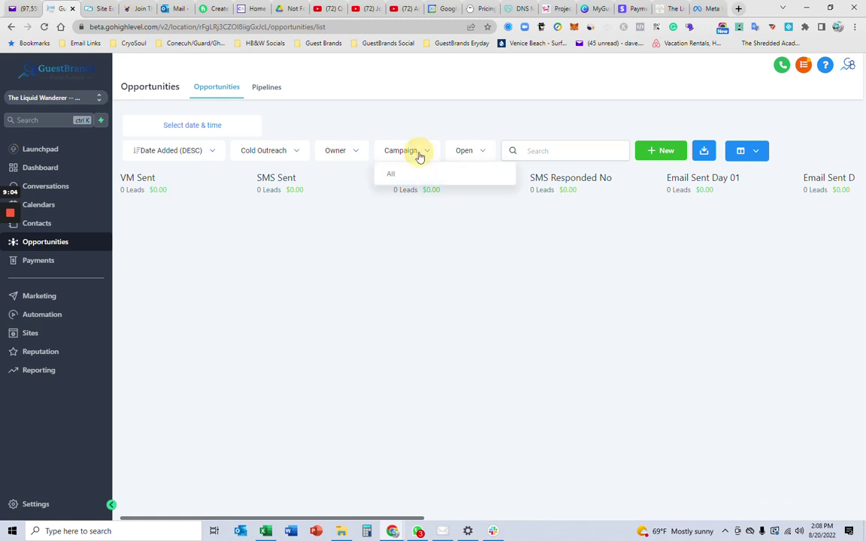
{"action": "left_click", "coordinate": [336, 152]}
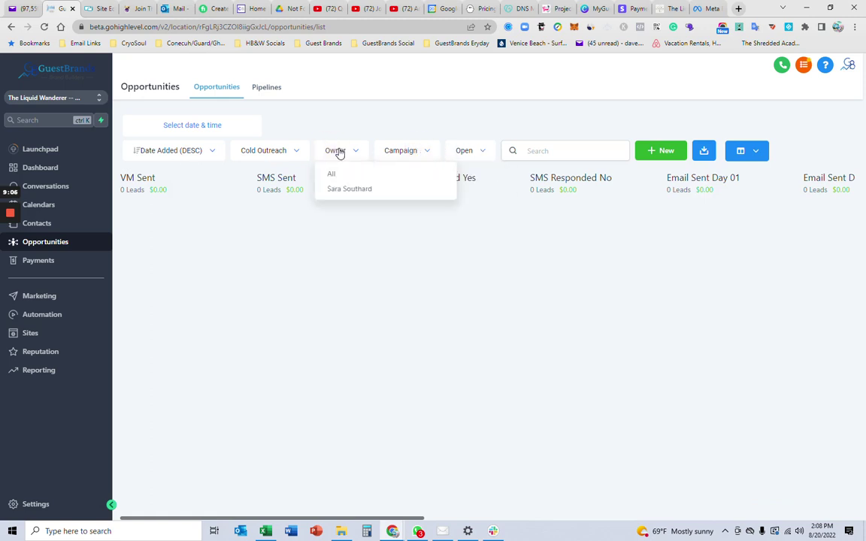
{"action": "left_click", "coordinate": [464, 151]}
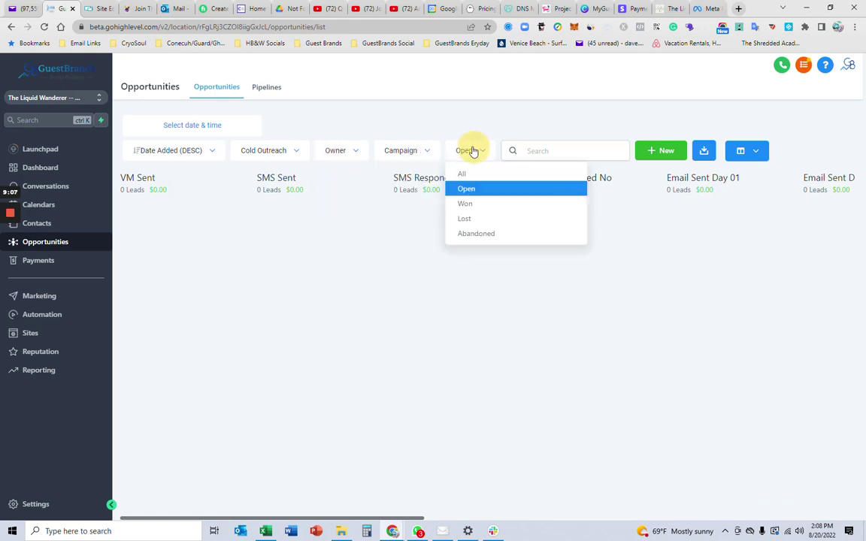
{"action": "left_click", "coordinate": [397, 126]}
{"action": "left_click", "coordinate": [299, 153]}
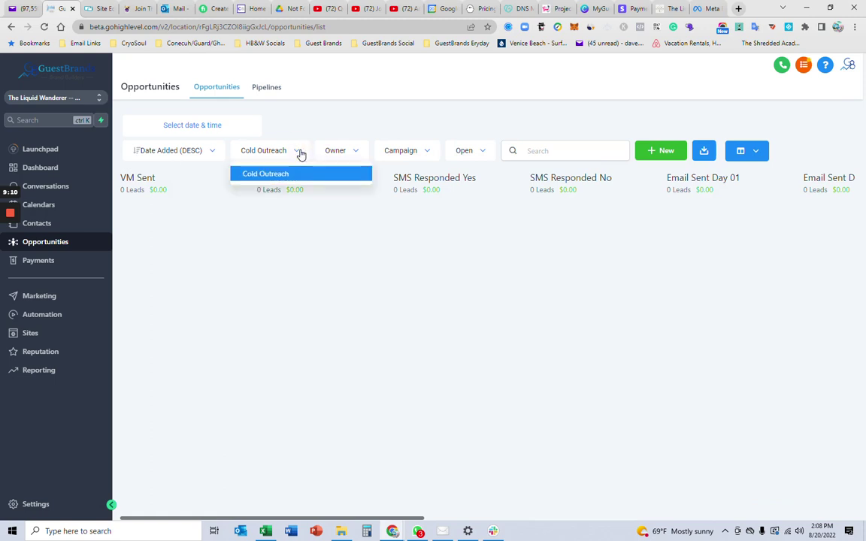
{"action": "left_click", "coordinate": [300, 153]}
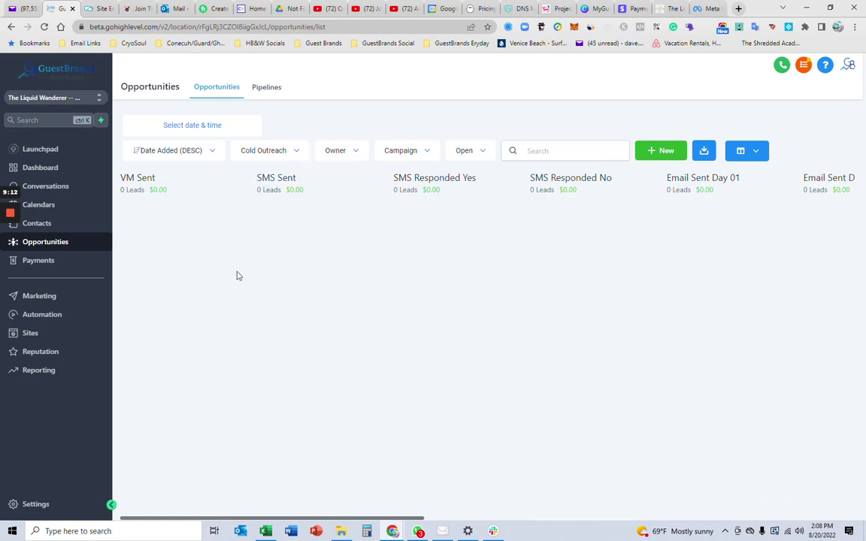
{"action": "left_click", "coordinate": [665, 154]}
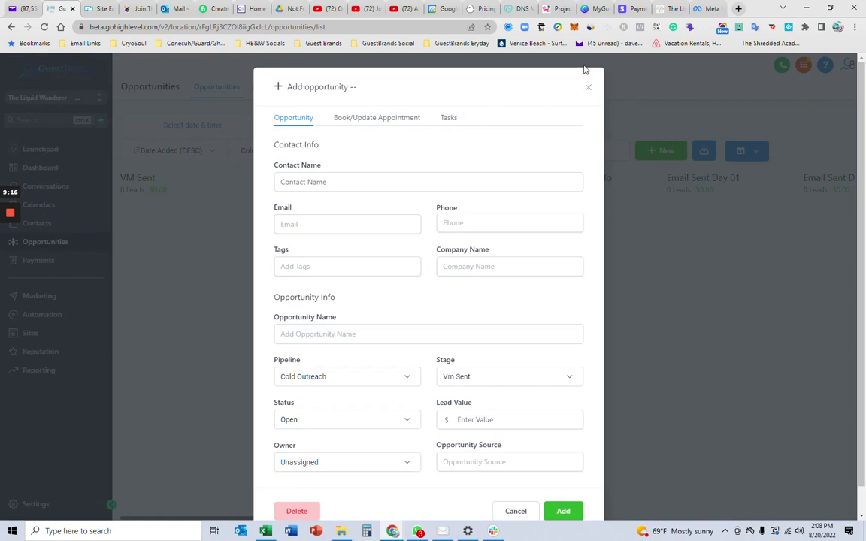
{"action": "left_click", "coordinate": [590, 90]}
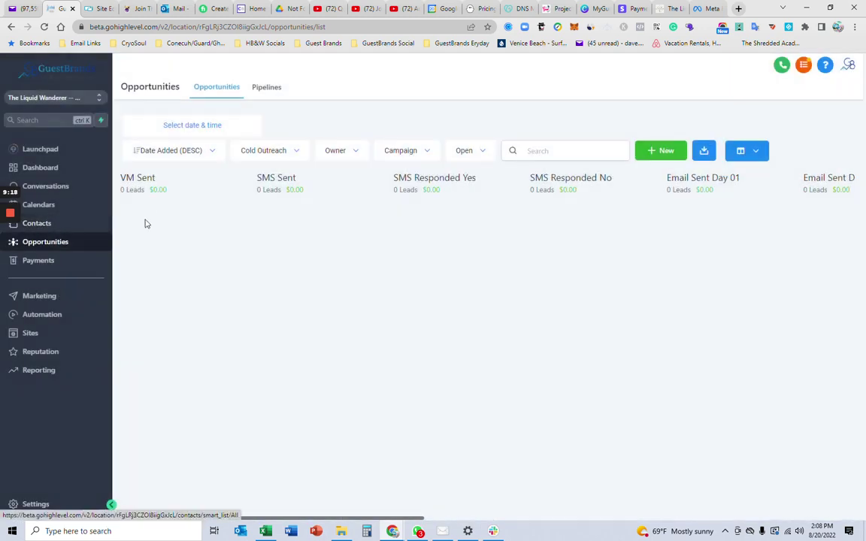
{"action": "left_click_drag", "start_coordinate": [155, 226], "coordinate": [802, 230]}
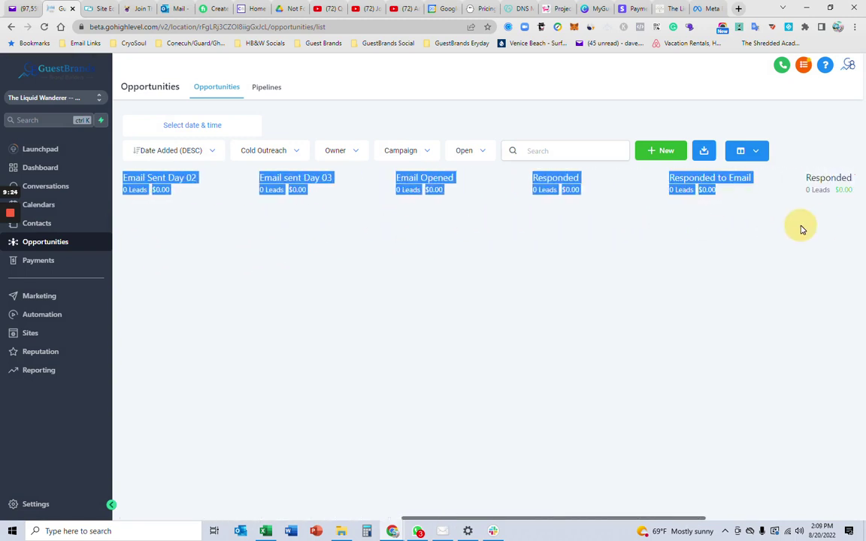
{"action": "left_click_drag", "start_coordinate": [564, 518], "coordinate": [298, 482]}
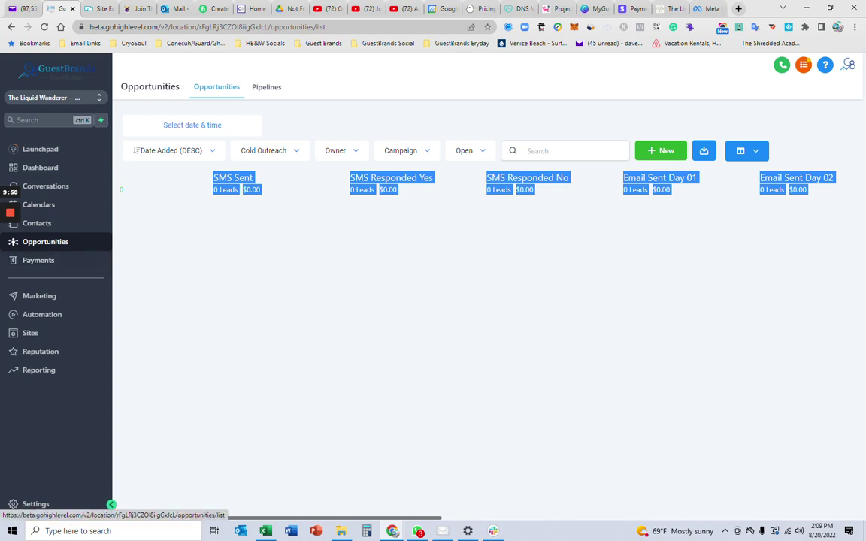
Open the Payments invoices page and dismiss the 'Stripe Connect not found' warning
{"action": "left_click", "coordinate": [45, 265]}
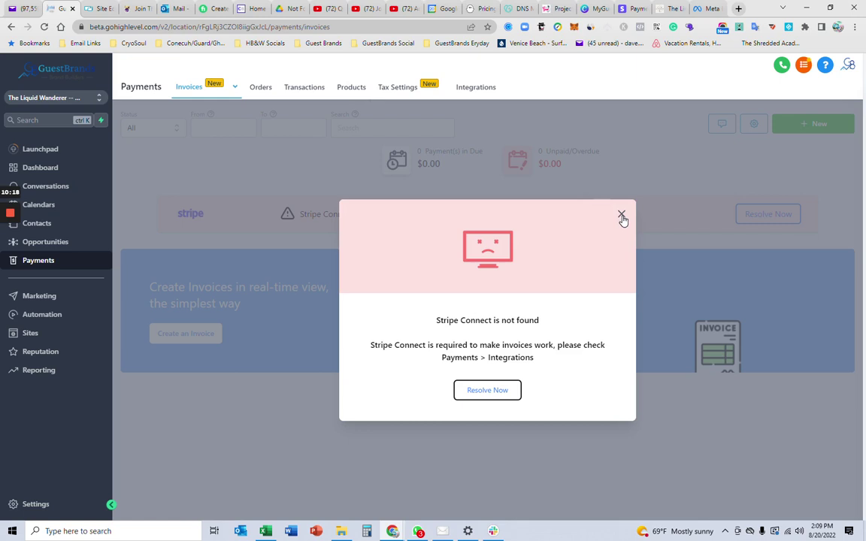
{"action": "left_click", "coordinate": [622, 217]}
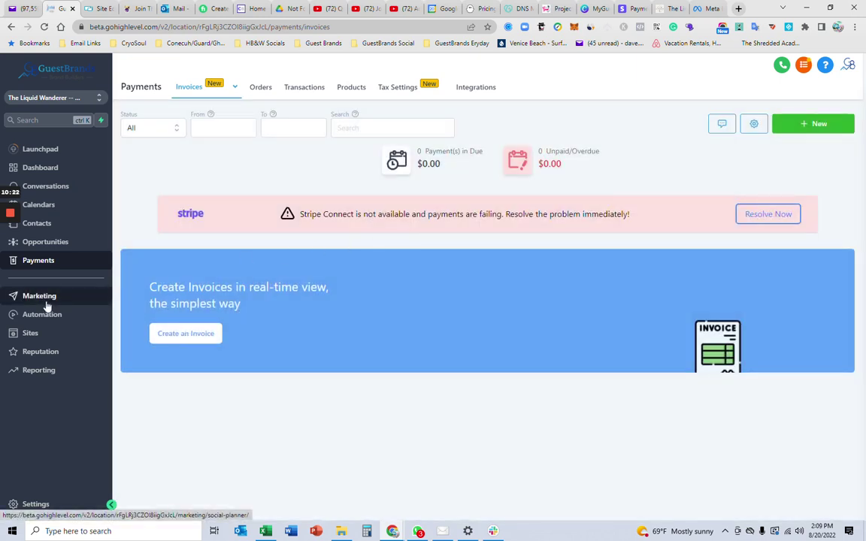
Go to Marketing's Social Planner page, which prompts to connect social accounts
{"action": "left_click", "coordinate": [44, 300]}
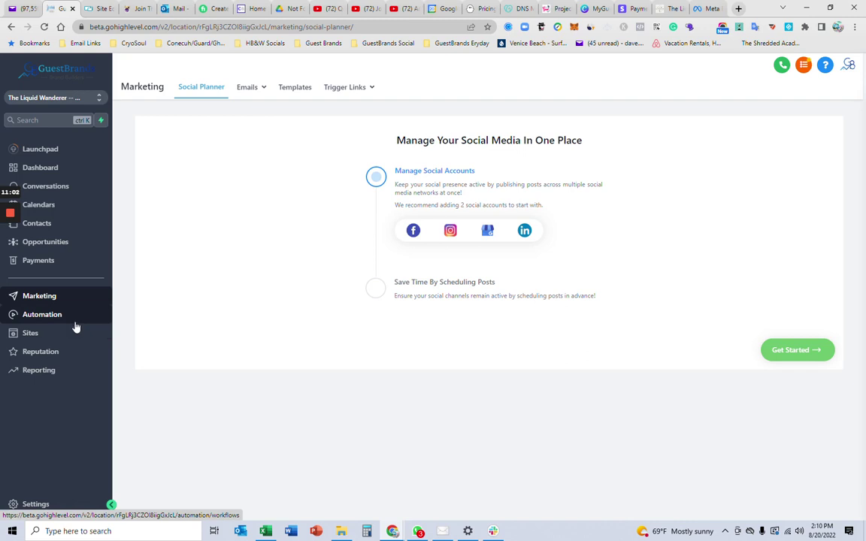
Browse the Automation workflows list and move to its second page
{"action": "mouse_move", "coordinate": [347, 90]}
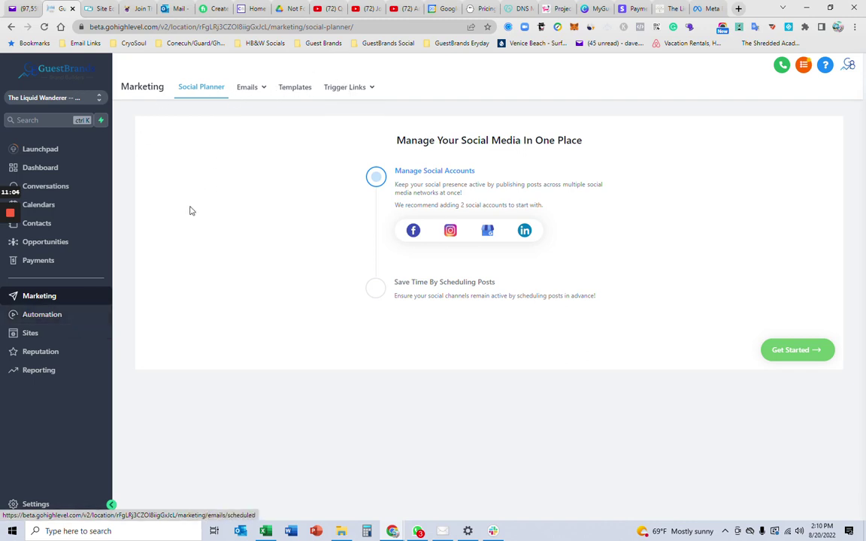
{"action": "left_click", "coordinate": [53, 314]}
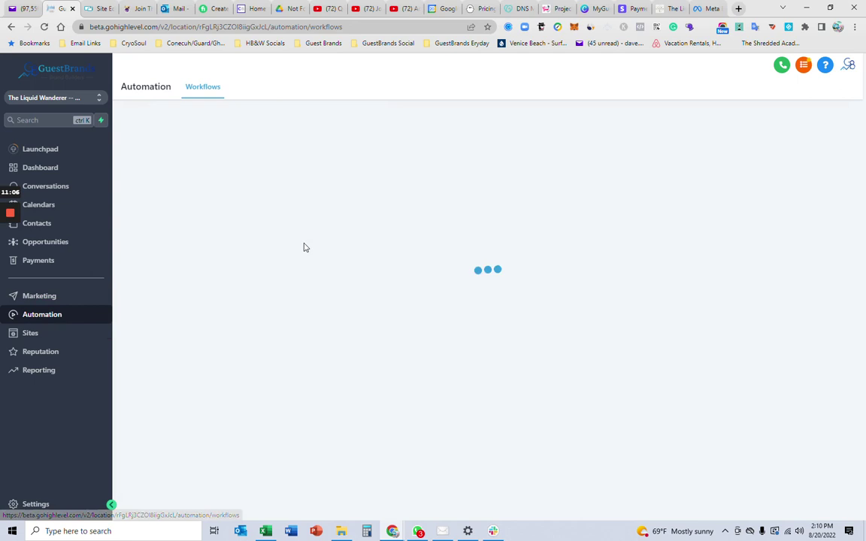
{"action": "scroll", "coordinate": [390, 234], "scroll_direction": "down", "scroll_amount": 2}
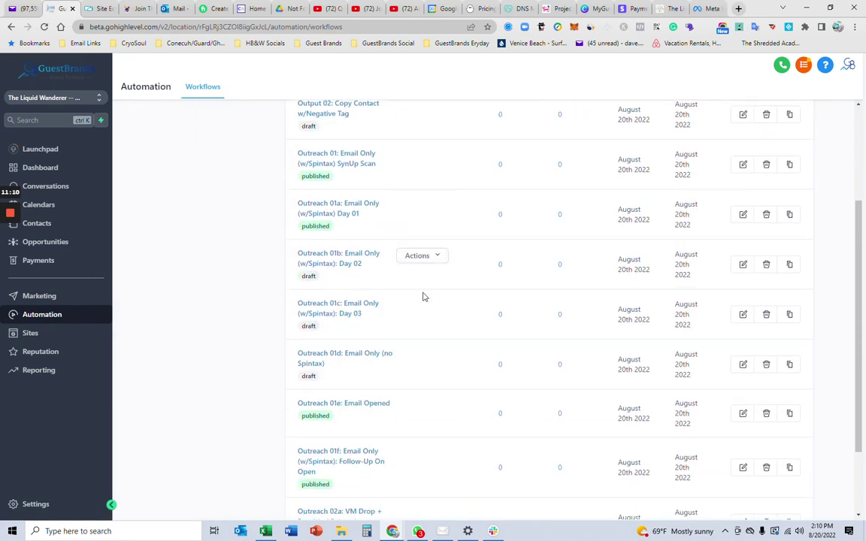
{"action": "scroll", "coordinate": [428, 307], "scroll_direction": "down", "scroll_amount": 2}
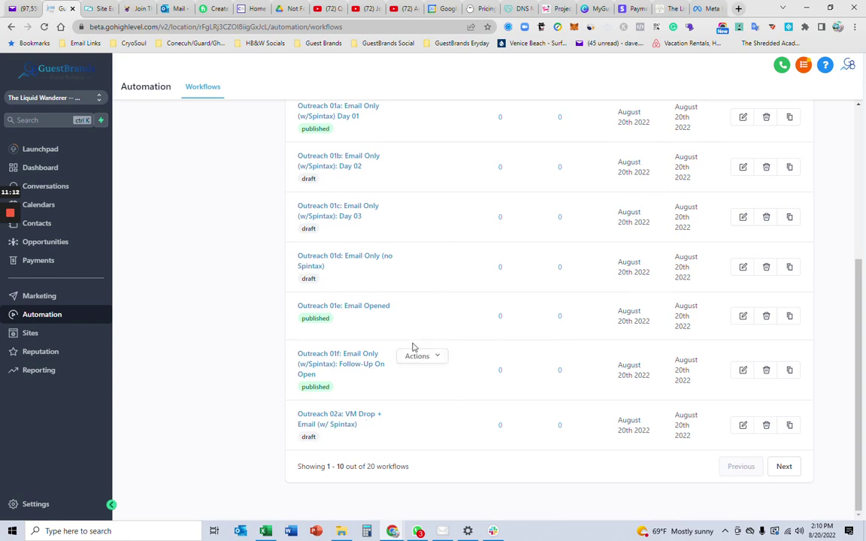
{"action": "scroll", "coordinate": [453, 344], "scroll_direction": "up", "scroll_amount": 1}
{"action": "scroll", "coordinate": [458, 342], "scroll_direction": "up", "scroll_amount": 1}
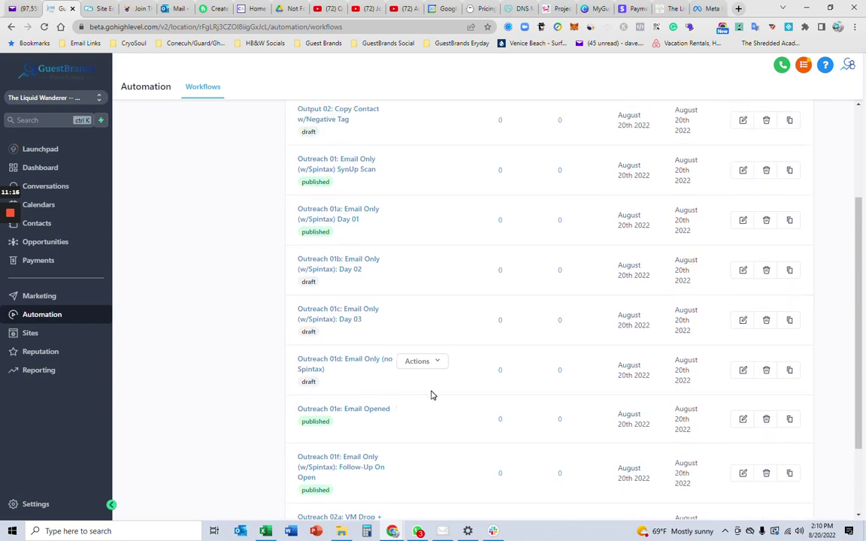
{"action": "scroll", "coordinate": [443, 410], "scroll_direction": "down", "scroll_amount": 2}
{"action": "left_click", "coordinate": [786, 469]}
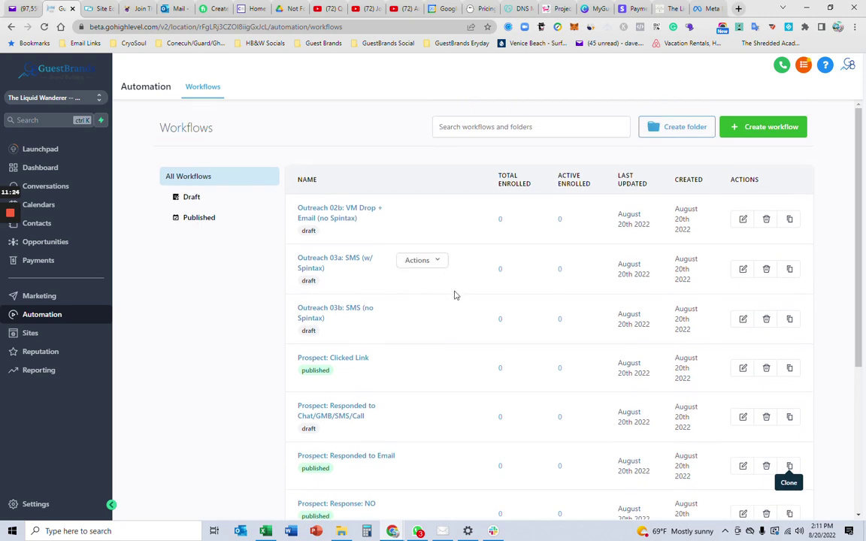
Open the 'Outreach 02b: VM Drop + Email (no Spintax)' workflow and review its steps
{"action": "left_click", "coordinate": [338, 214]}
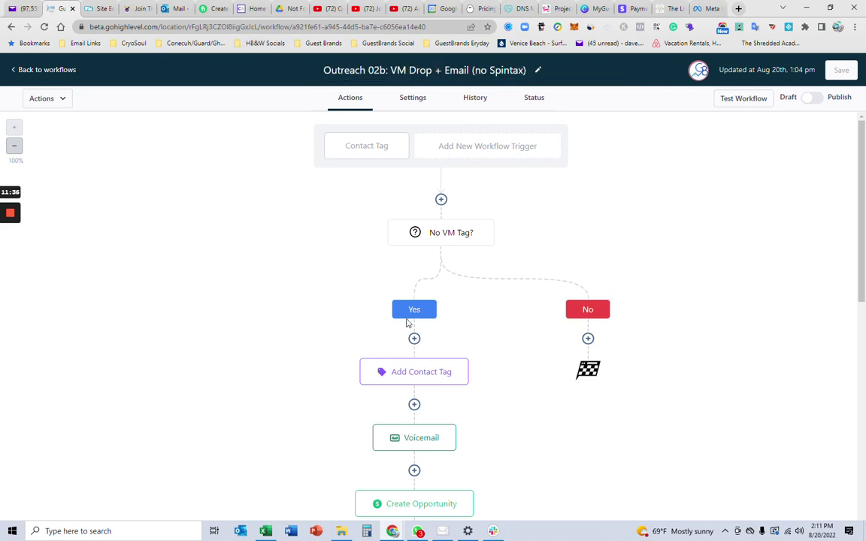
{"action": "scroll", "coordinate": [451, 376], "scroll_direction": "down", "scroll_amount": 1}
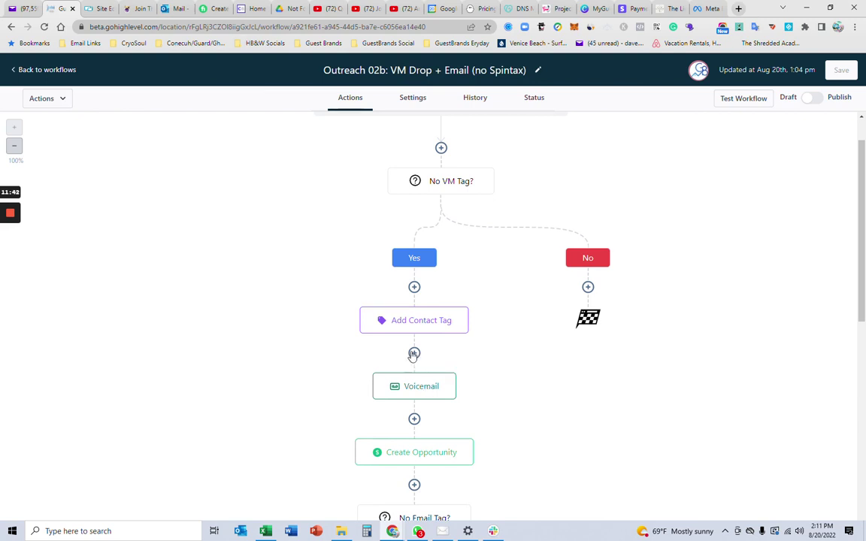
{"action": "scroll", "coordinate": [616, 162], "scroll_direction": "up", "scroll_amount": 1}
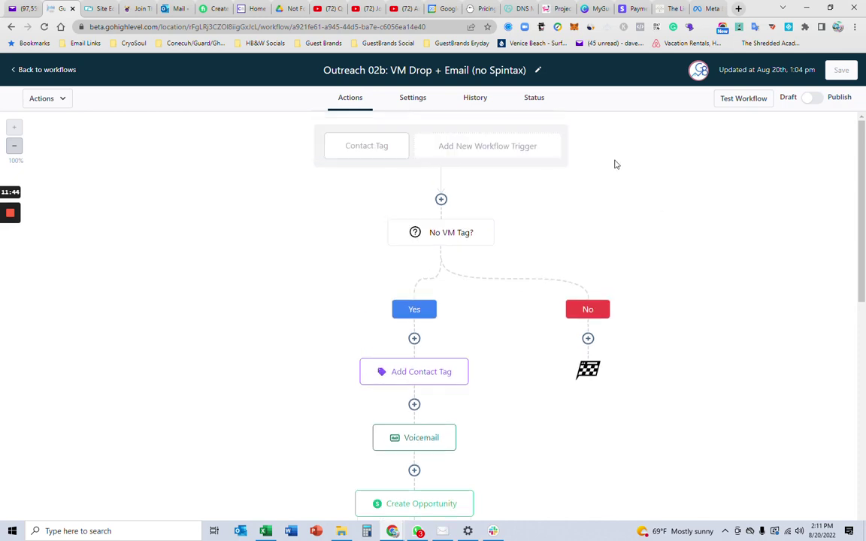
Go back to the workflows list and scroll to its pagination, first 10 of 20
{"action": "left_click", "coordinate": [30, 70]}
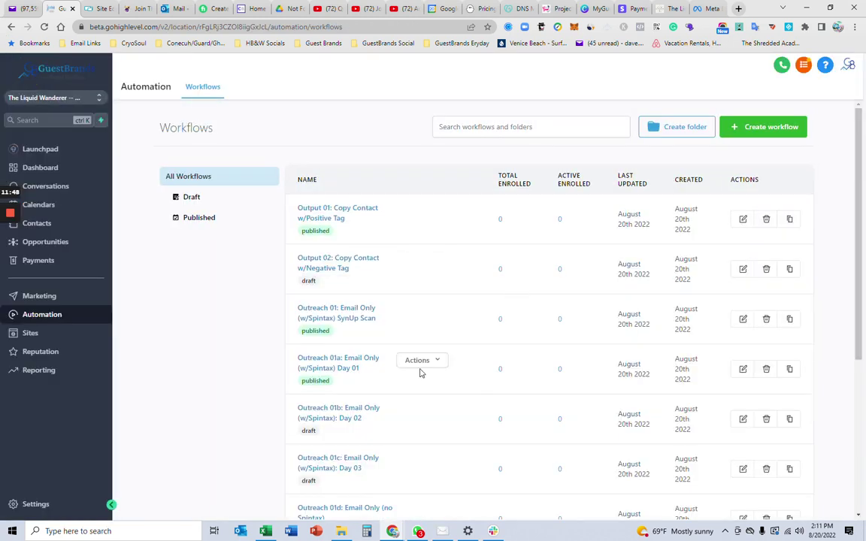
{"action": "scroll", "coordinate": [421, 361], "scroll_direction": "down", "scroll_amount": 1}
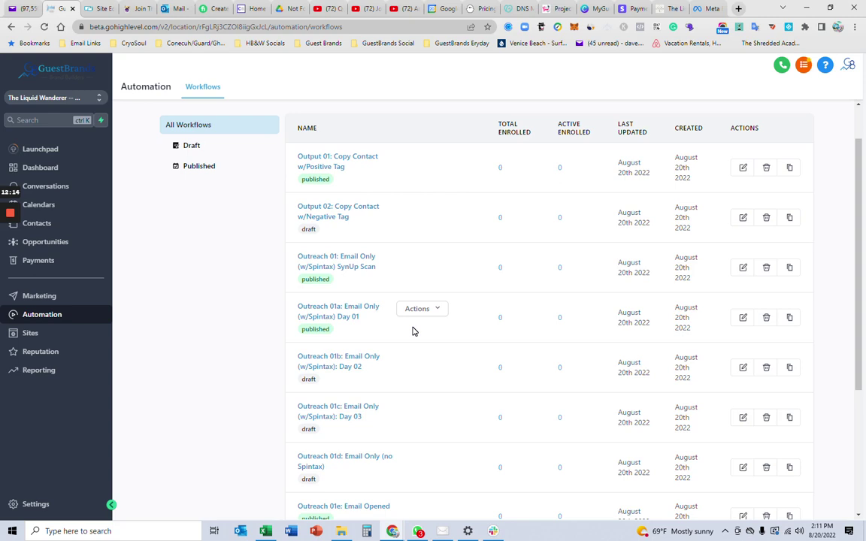
{"action": "scroll", "coordinate": [412, 327], "scroll_direction": "down", "scroll_amount": 3}
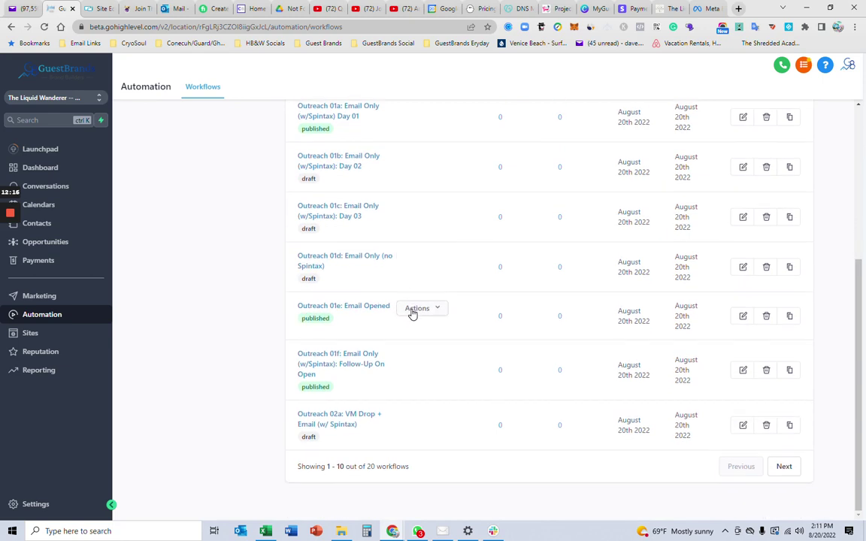
{"action": "scroll", "coordinate": [421, 334], "scroll_direction": "up", "scroll_amount": 2}
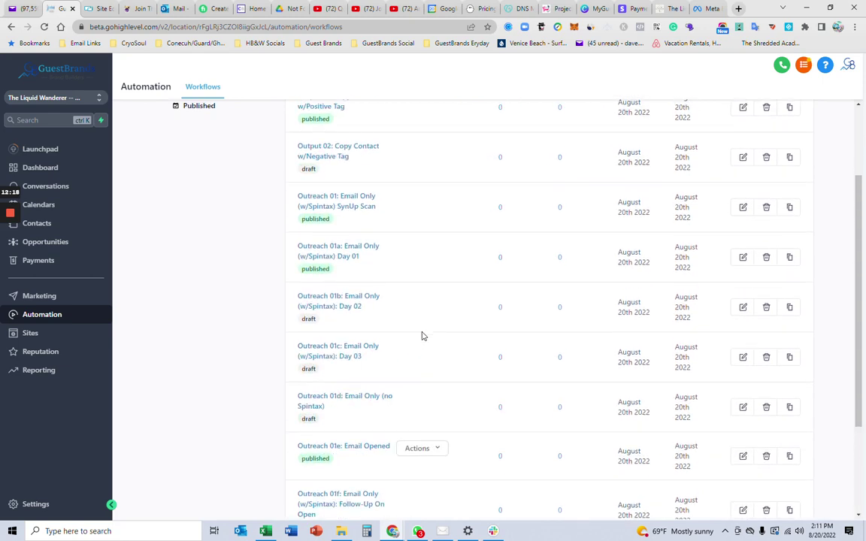
{"action": "scroll", "coordinate": [477, 418], "scroll_direction": "down", "scroll_amount": 2}
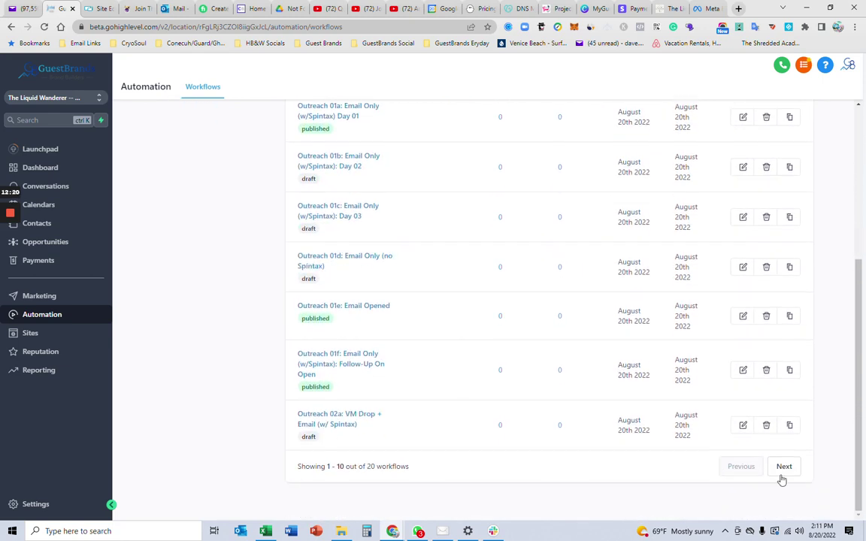
{"action": "left_click", "coordinate": [783, 468]}
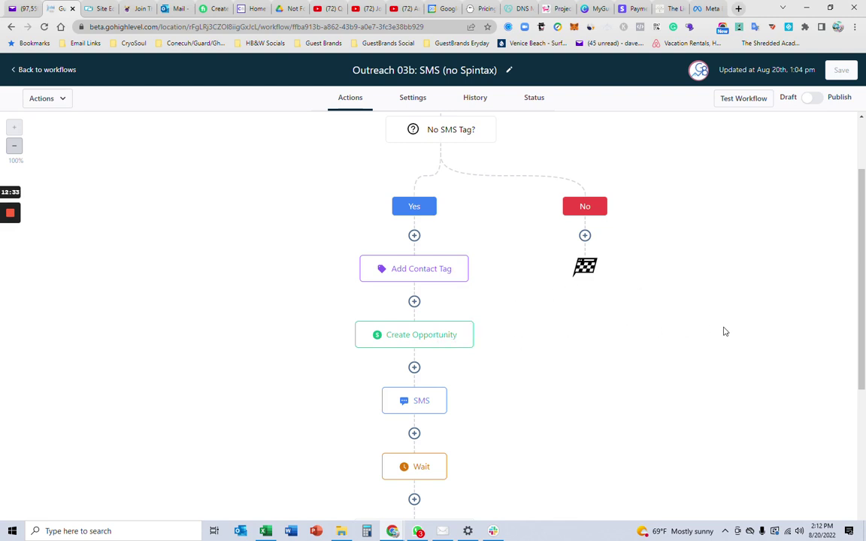
{"action": "scroll", "coordinate": [602, 379], "scroll_direction": "down", "scroll_amount": 2}
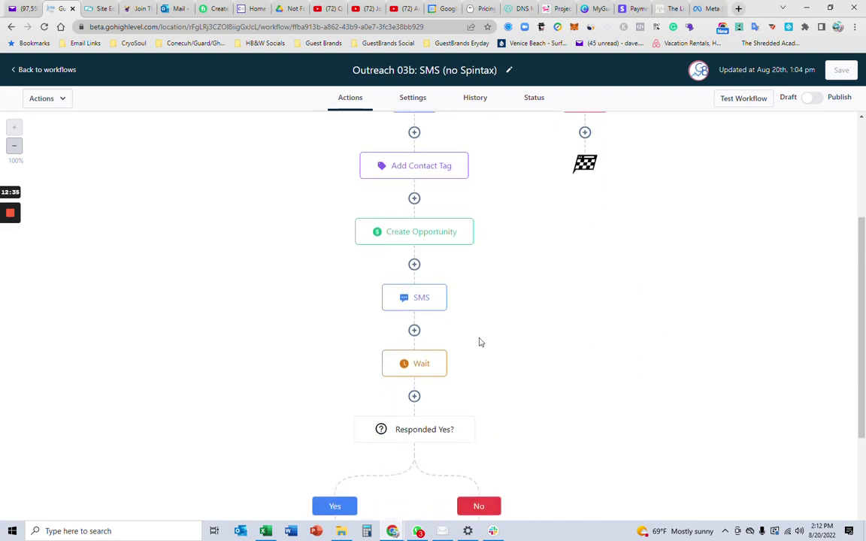
{"action": "scroll", "coordinate": [669, 379], "scroll_direction": "down", "scroll_amount": 2}
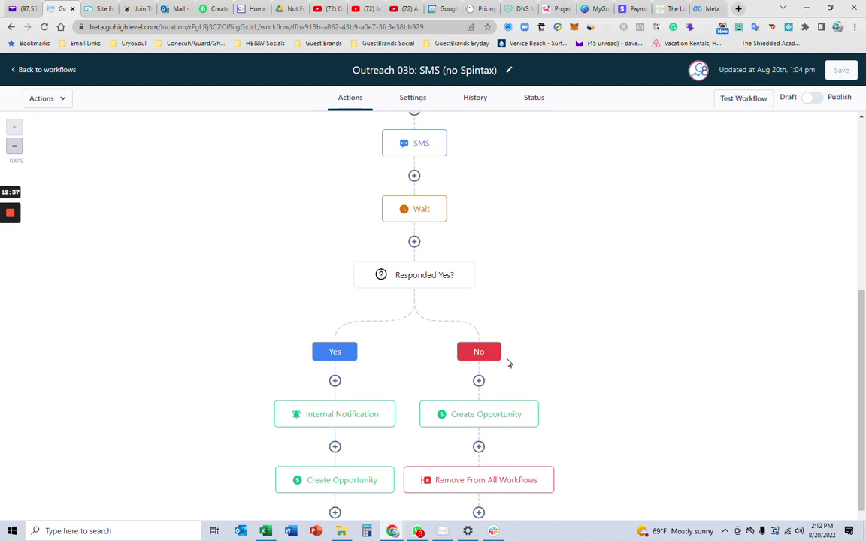
{"action": "scroll", "coordinate": [526, 365], "scroll_direction": "down", "scroll_amount": 2}
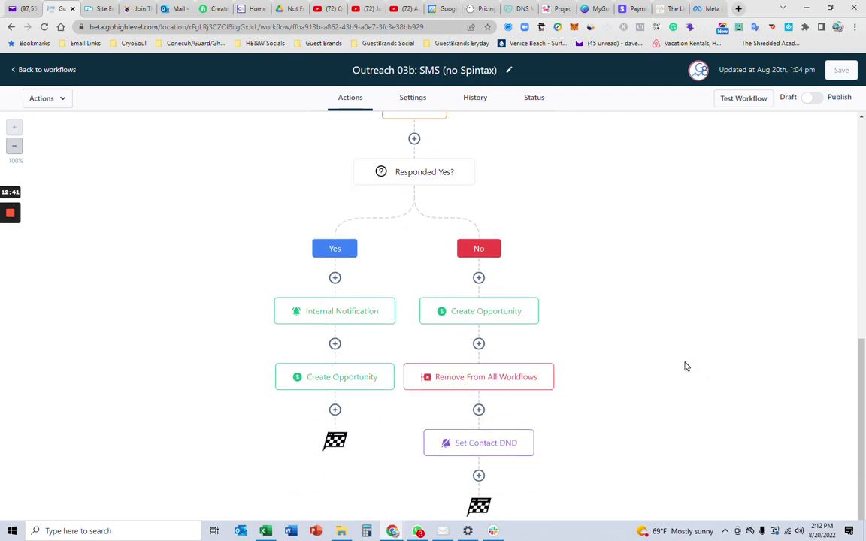
{"action": "scroll", "coordinate": [650, 340], "scroll_direction": "up", "scroll_amount": 5}
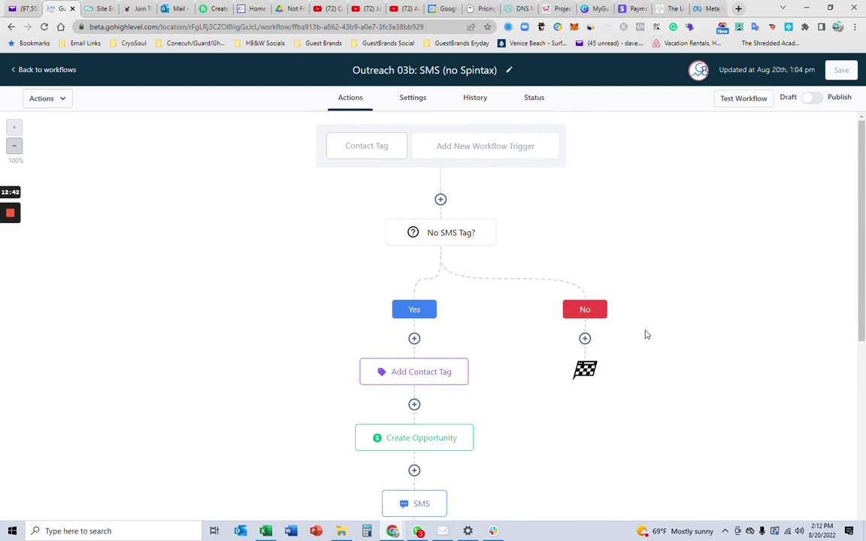
Exit the SMS workflow and go to the Sites Funnels page, which has no funnels
{"action": "left_click", "coordinate": [50, 69]}
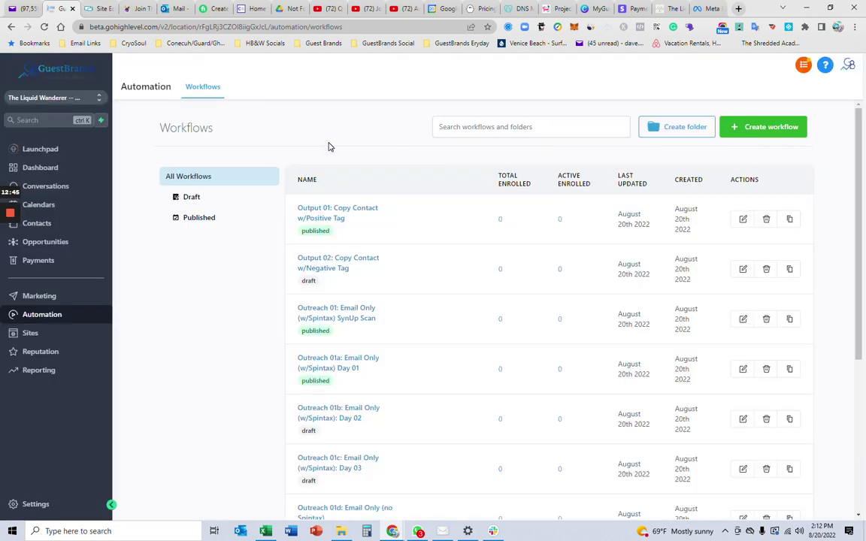
{"action": "left_click", "coordinate": [33, 337]}
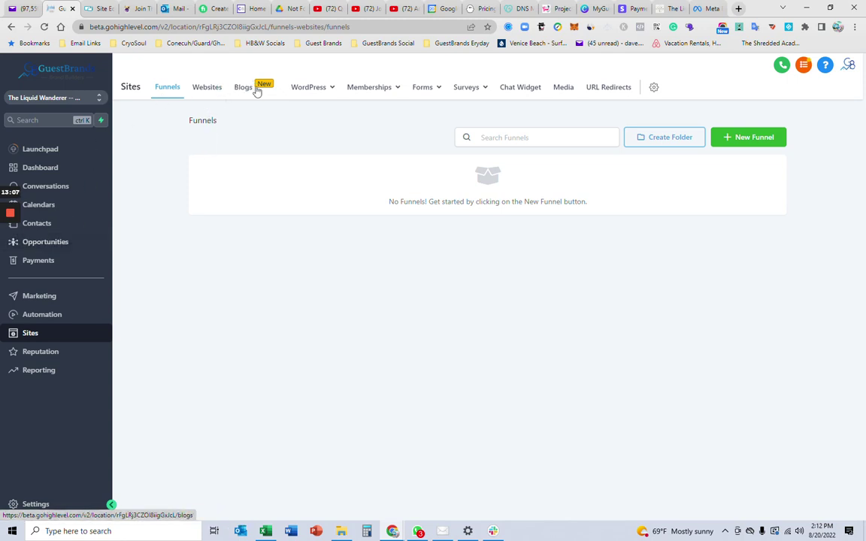
{"action": "mouse_move", "coordinate": [441, 89]}
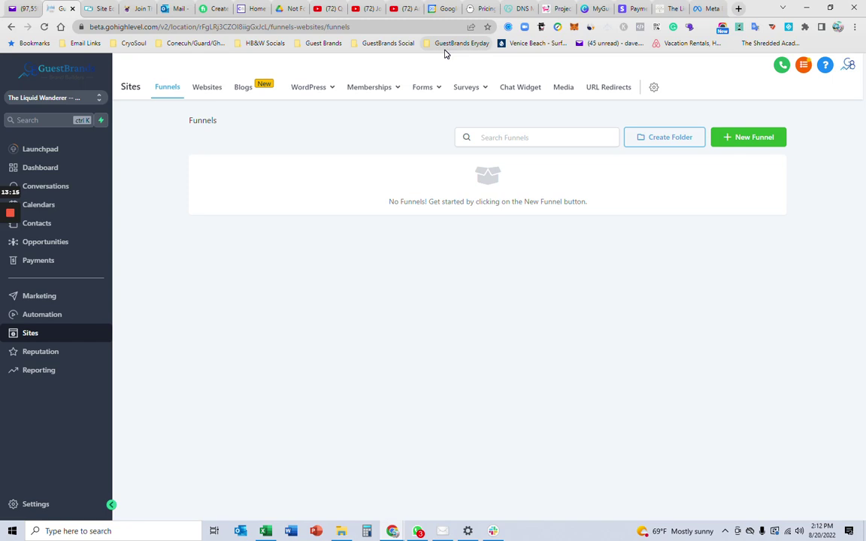
Review the Sites Chat Widget settings: chat bubble, intro greeting and avatar options
{"action": "left_click", "coordinate": [521, 89]}
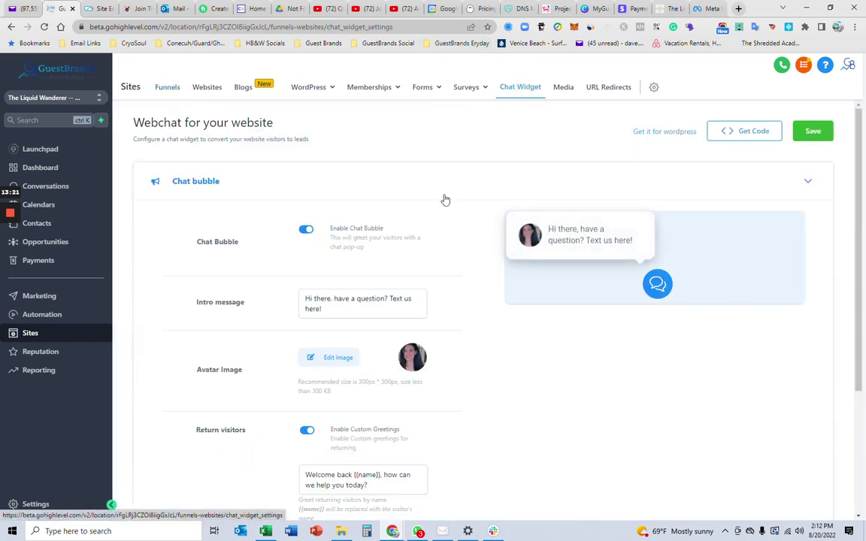
{"action": "scroll", "coordinate": [481, 251], "scroll_direction": "down", "scroll_amount": 1}
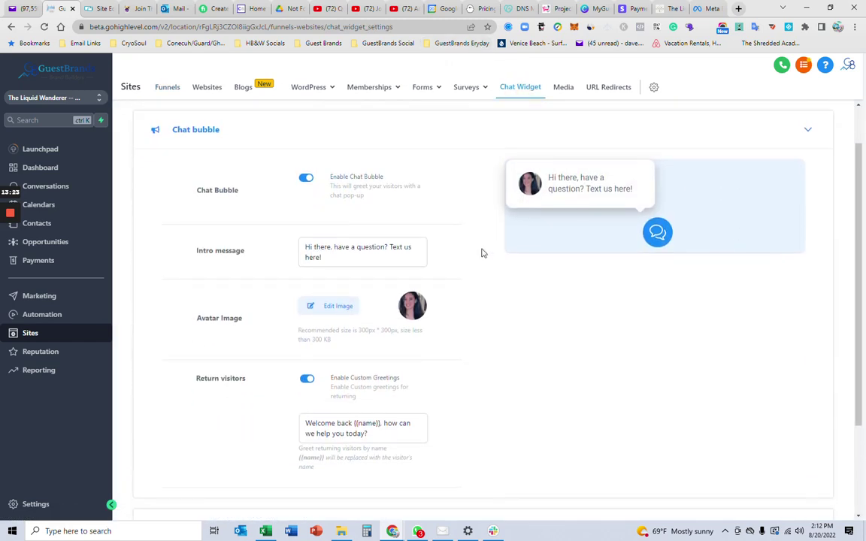
{"action": "scroll", "coordinate": [474, 369], "scroll_direction": "down", "scroll_amount": 2}
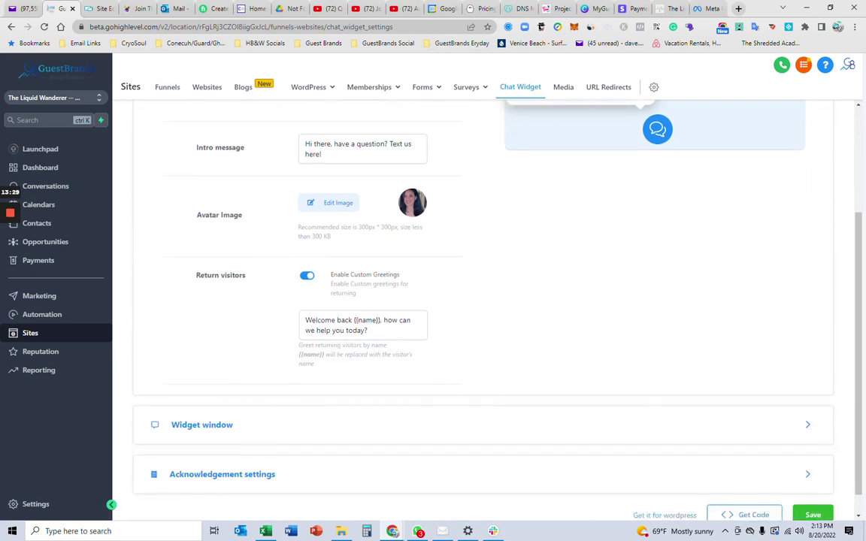
{"action": "scroll", "coordinate": [477, 335], "scroll_direction": "down", "scroll_amount": 1}
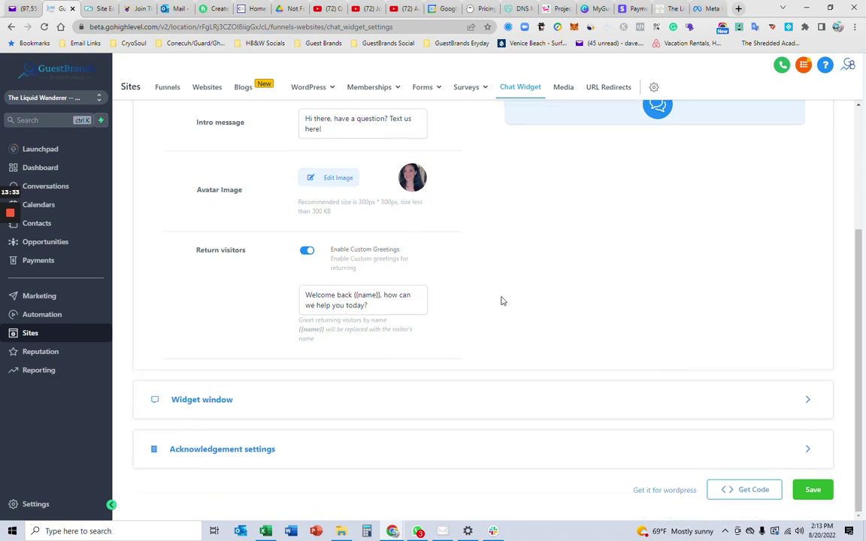
{"action": "scroll", "coordinate": [501, 300], "scroll_direction": "up", "scroll_amount": 3}
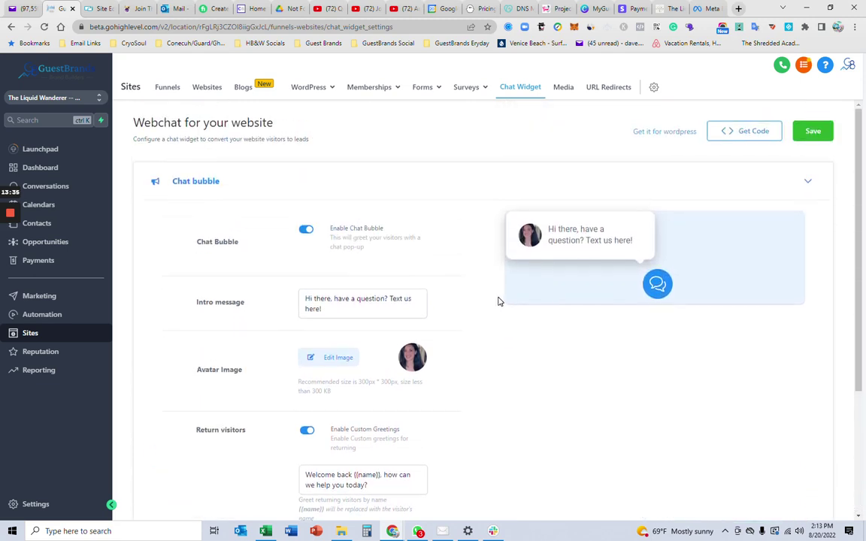
Visit the Reputation overview and Reporting pages, then return to the empty Sites Funnels page
{"action": "left_click", "coordinate": [46, 359]}
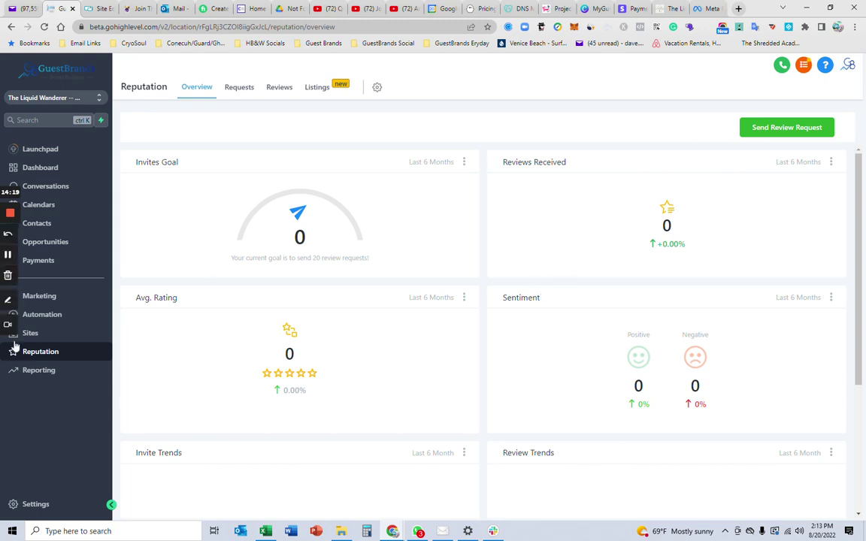
{"action": "left_click", "coordinate": [47, 371]}
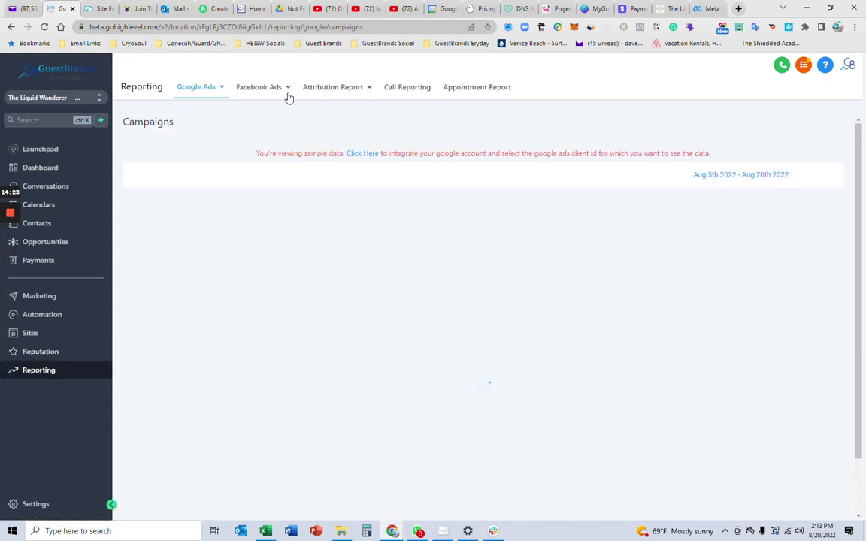
{"action": "left_click", "coordinate": [44, 355]}
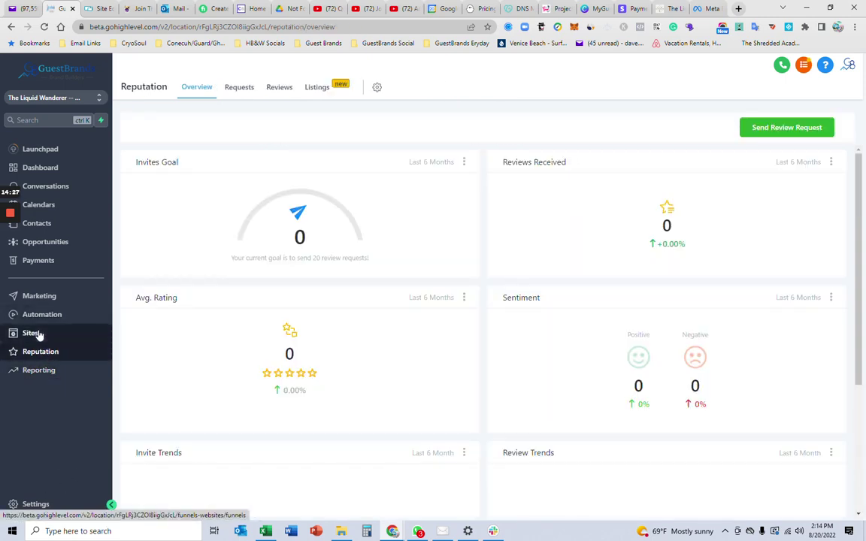
{"action": "left_click", "coordinate": [34, 333]}
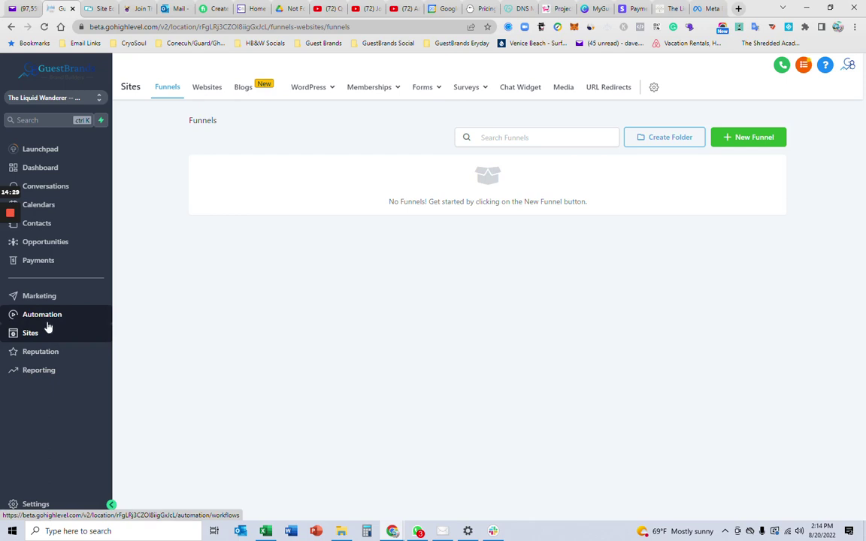
Go to Conversations and its Templates tab, which lists 0 message templates
{"action": "left_click", "coordinate": [61, 193]}
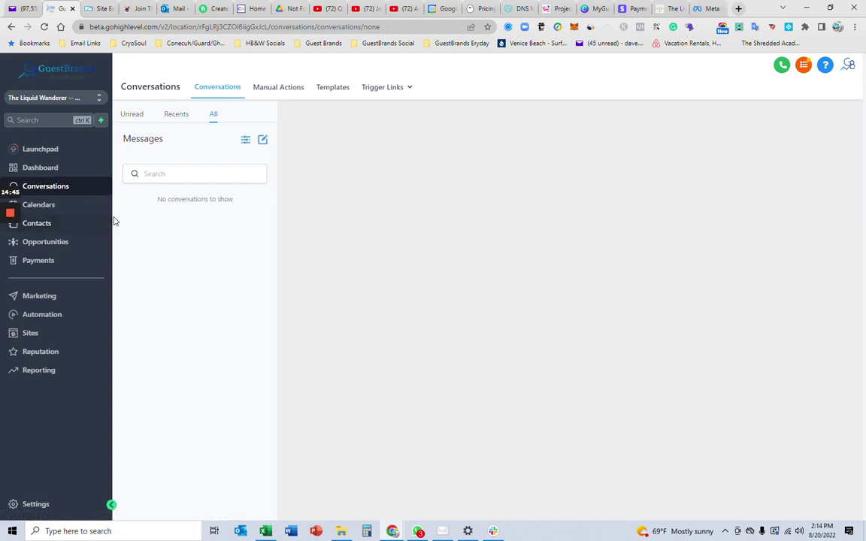
{"action": "left_click", "coordinate": [334, 90]}
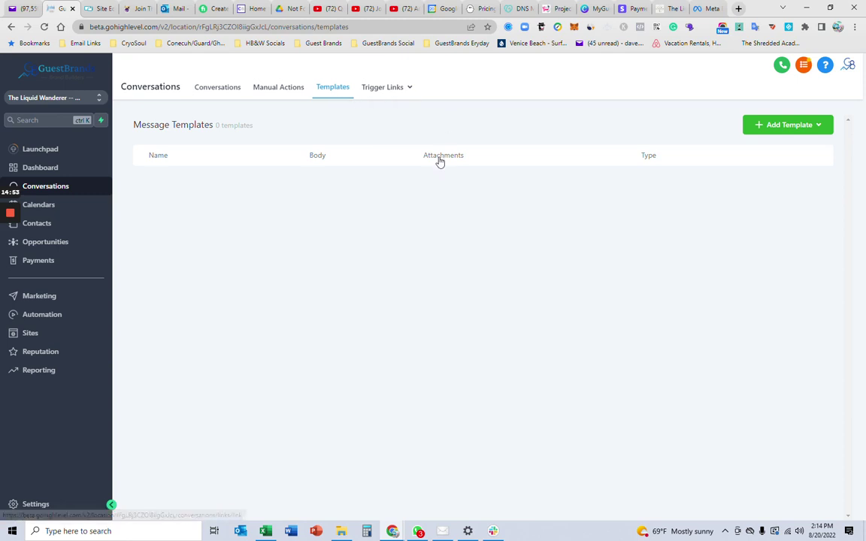
{"action": "mouse_move", "coordinate": [385, 89]}
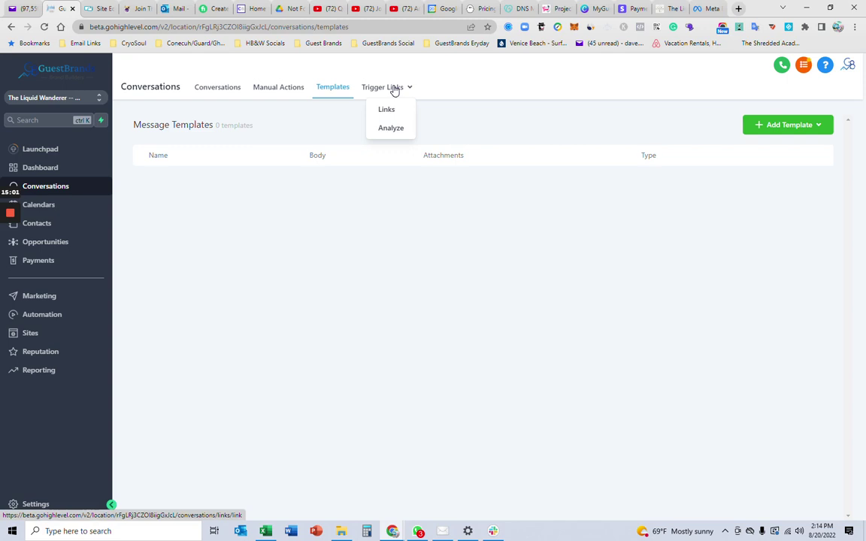
{"action": "left_click", "coordinate": [470, 93]}
{"action": "left_click", "coordinate": [486, 93]}
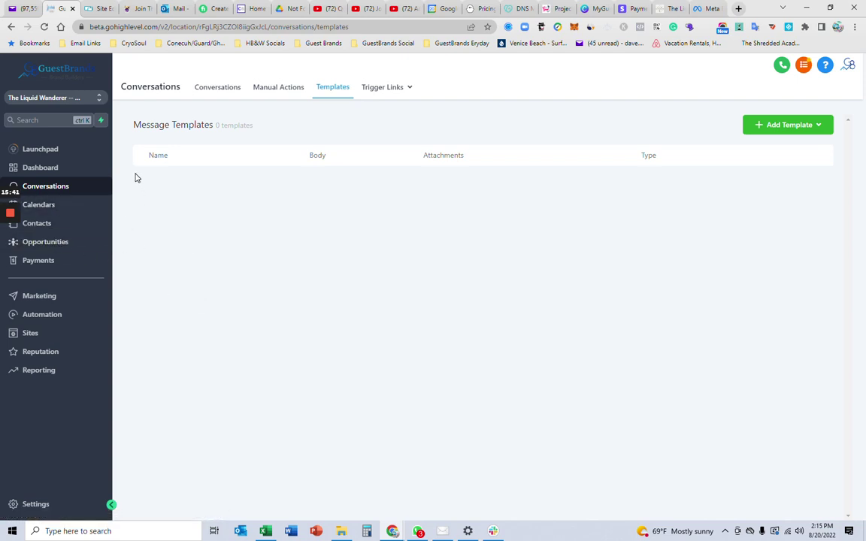
In Duda, close the Publish dialog and Site Settings to reach the Liquid Wanderer homepage editor
{"action": "left_click", "coordinate": [100, 10]}
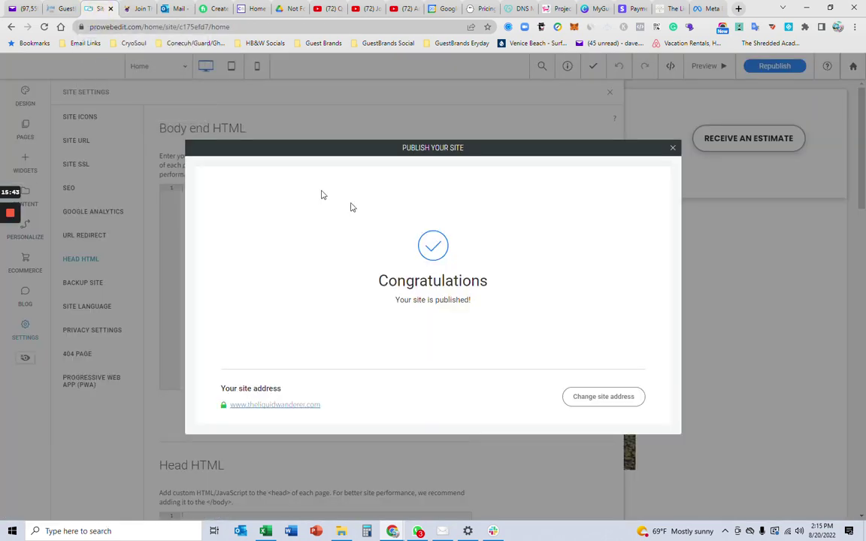
{"action": "left_click", "coordinate": [673, 148]}
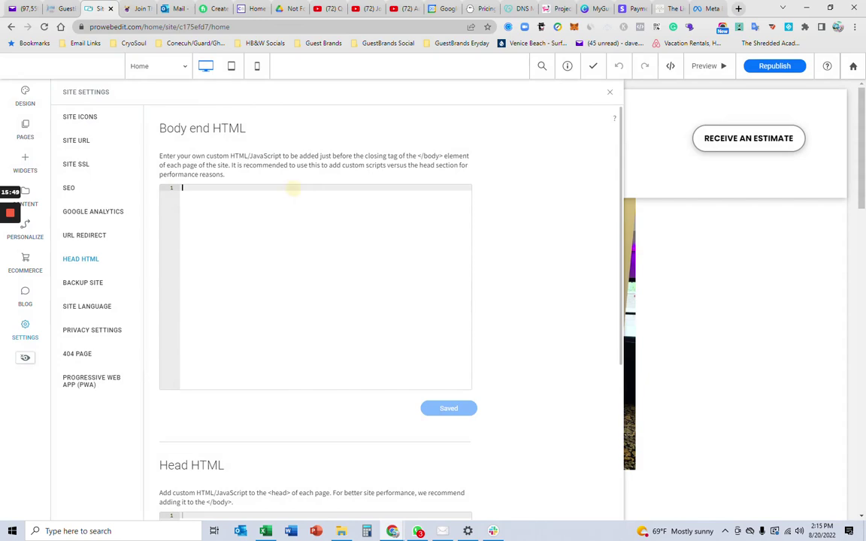
{"action": "left_click", "coordinate": [610, 92]}
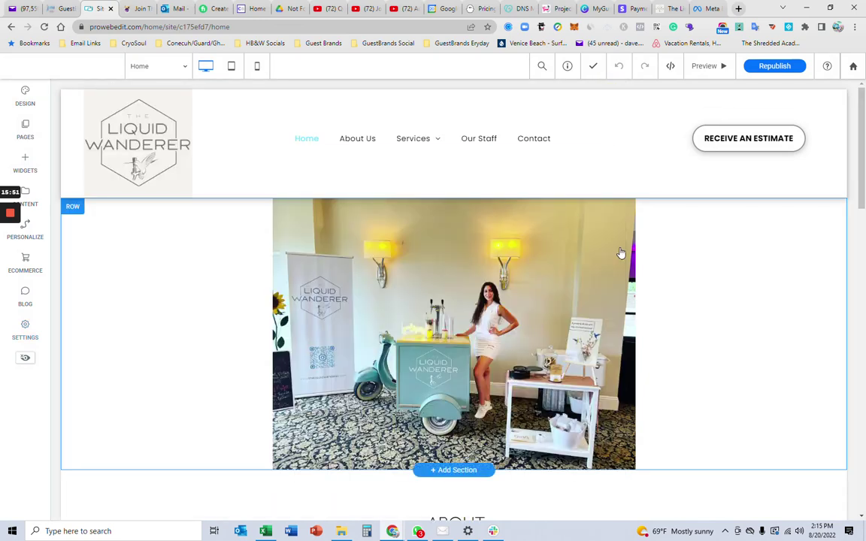
{"action": "scroll", "coordinate": [620, 252], "scroll_direction": "down", "scroll_amount": 15}
{"action": "scroll", "coordinate": [620, 252], "scroll_direction": "up", "scroll_amount": 15}
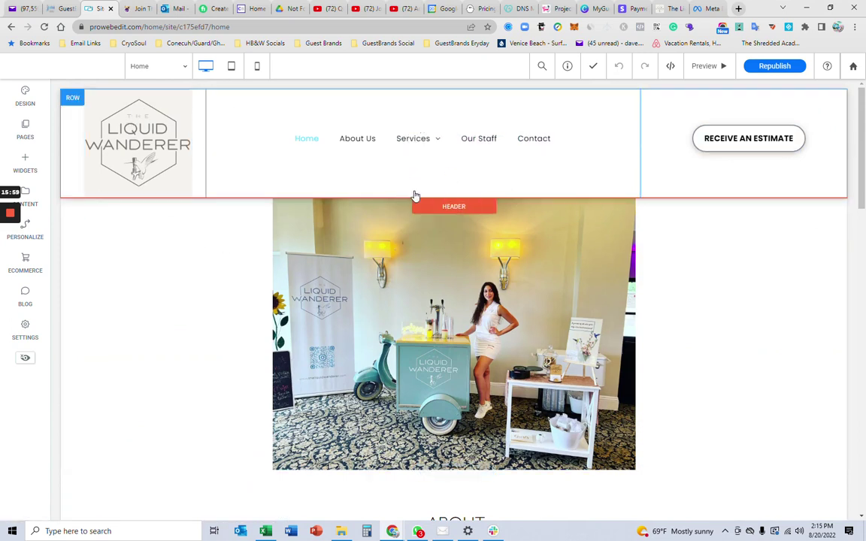
{"action": "left_click", "coordinate": [64, 8]}
{"action": "left_click", "coordinate": [95, 8]}
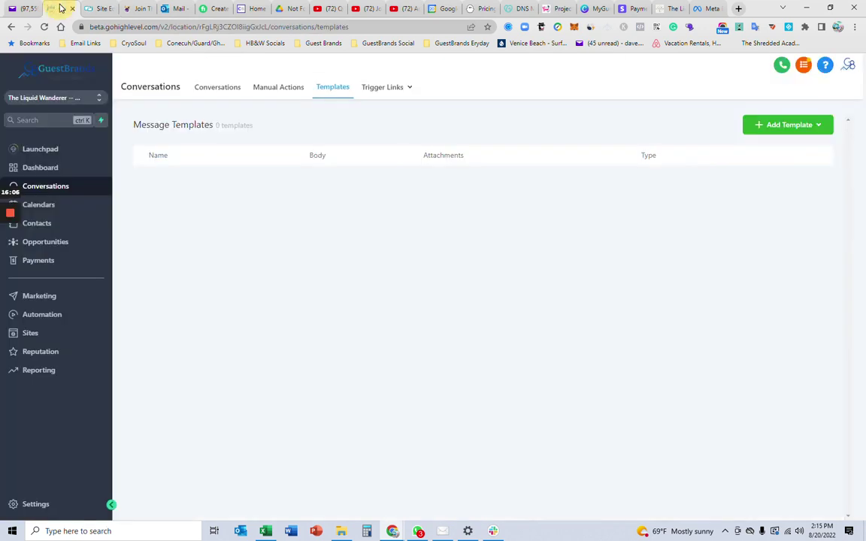
Switch back to GoHighLevel's Message Templates page, still showing 0 templates
{"action": "left_click", "coordinate": [62, 9]}
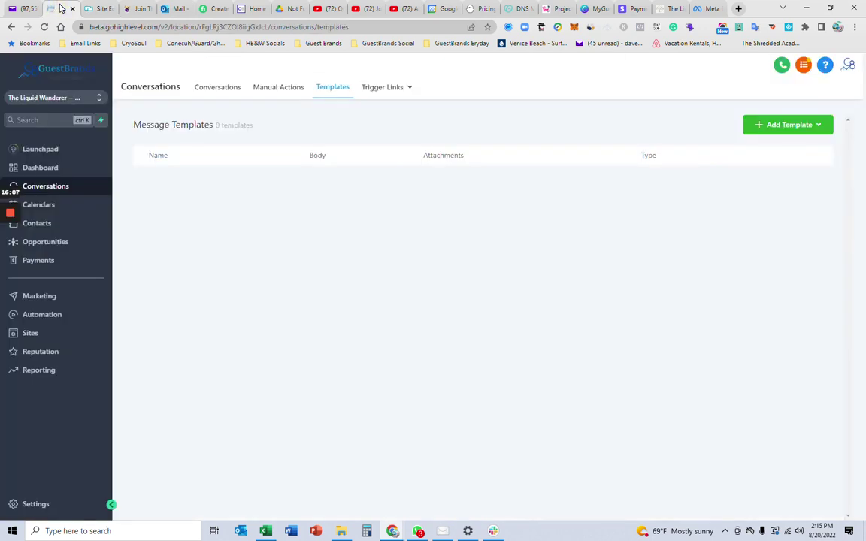